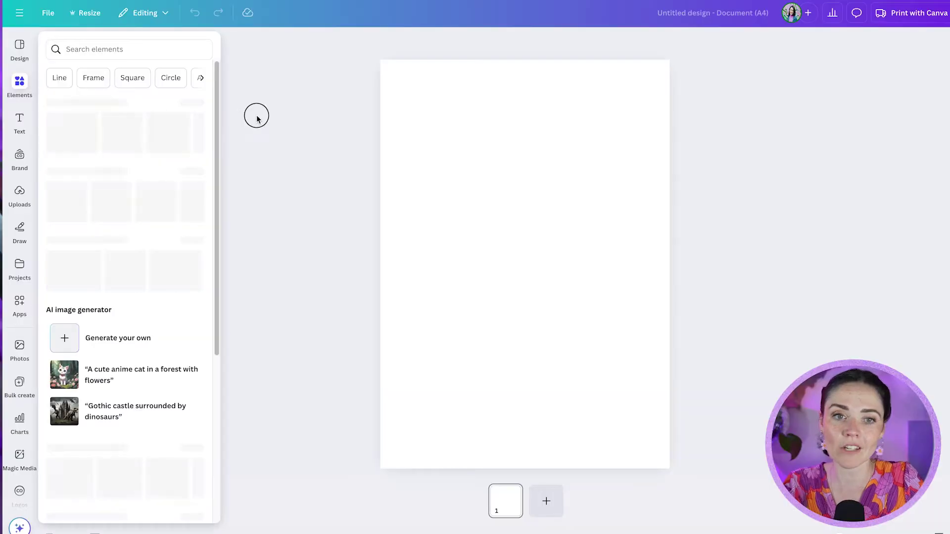
# - Add a straight line, stretch it, and move it near the top inside the page
pyautogui.press('l')
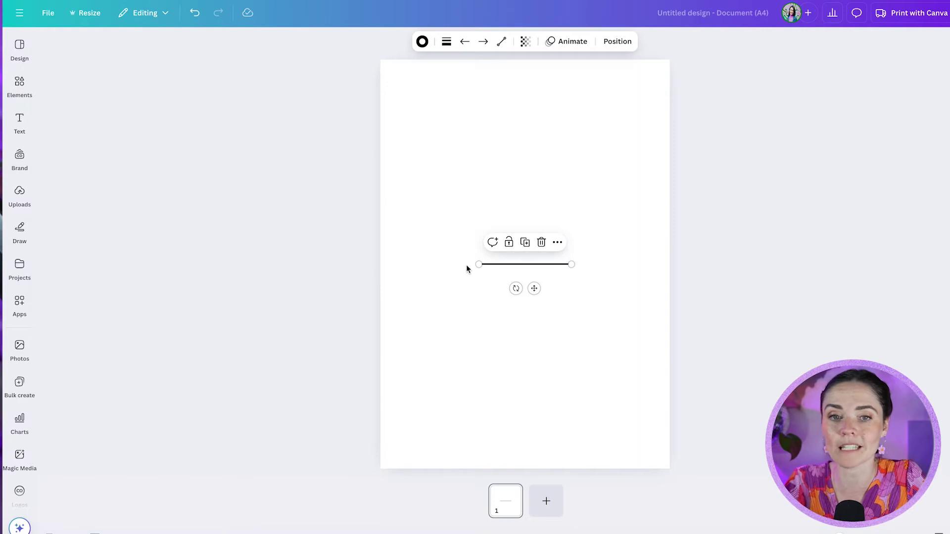
pyautogui.moveTo(478, 264); pyautogui.dragTo(307, 264)
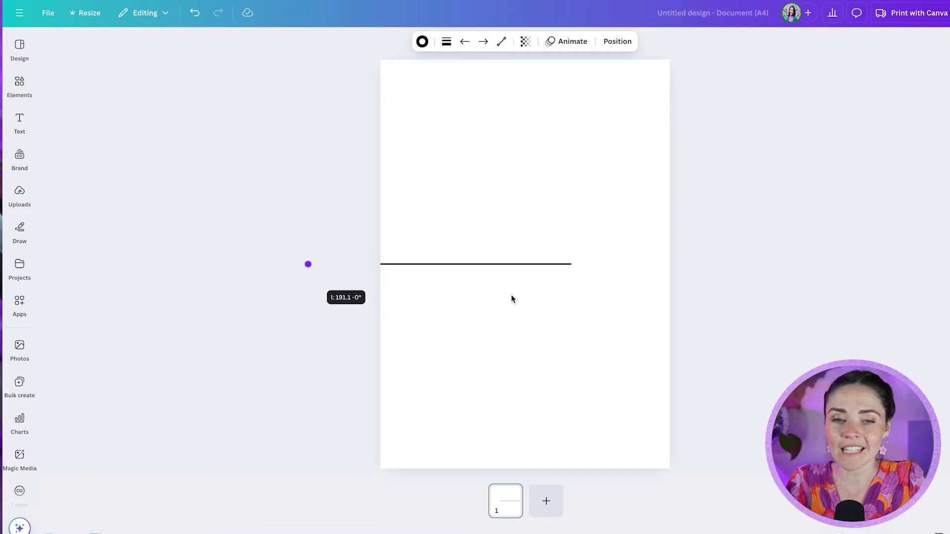
pyautogui.click(506, 273)
pyautogui.moveTo(504, 265); pyautogui.dragTo(592, 161)
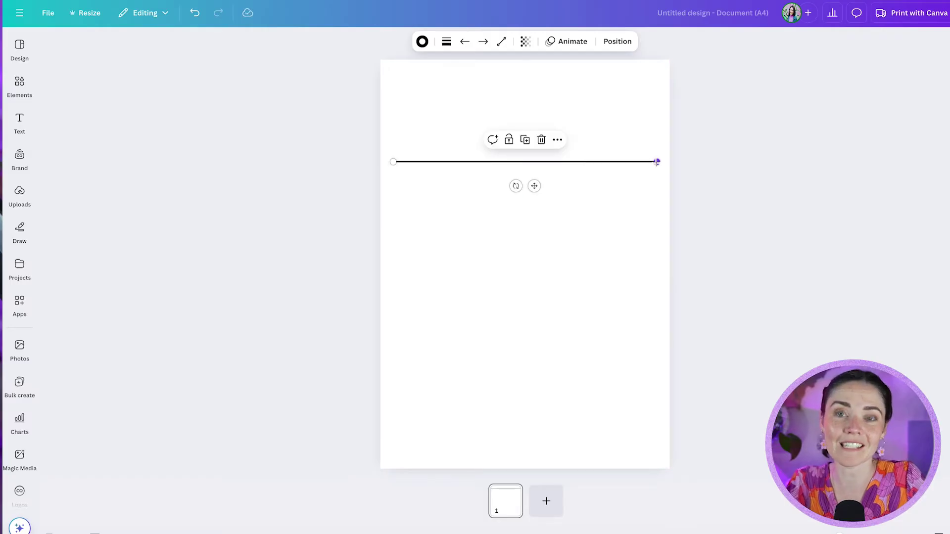
pyautogui.moveTo(656, 161)
pyautogui.mouseDown()
pyautogui.moveTo(570, 161)
pyautogui.moveTo(573, 144)
pyautogui.moveTo(608, 134)
pyautogui.moveTo(612, 140)
pyautogui.moveTo(555, 160)
pyautogui.moveTo(640, 161)
pyautogui.mouseUp()
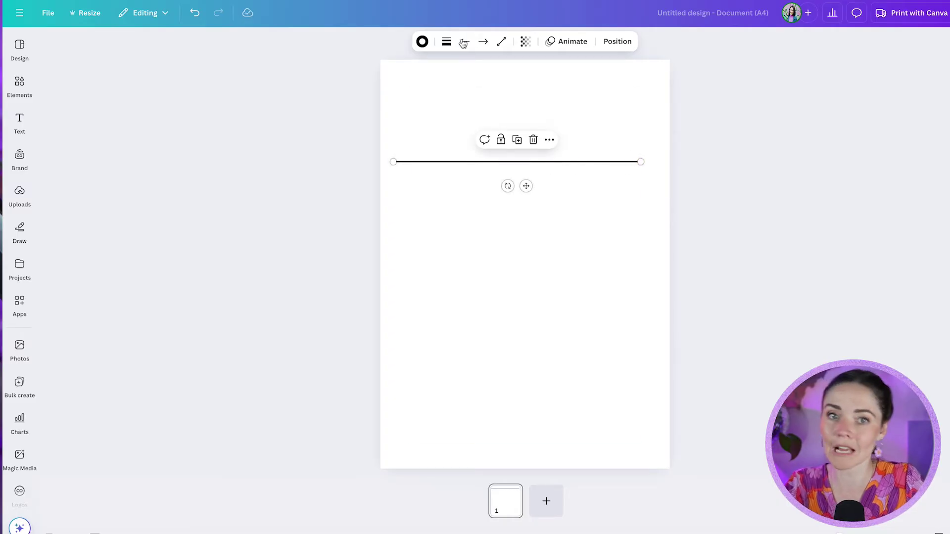
# - Set the line weight to 1, make it dotted, and centre it horizontally
pyautogui.click(447, 43)
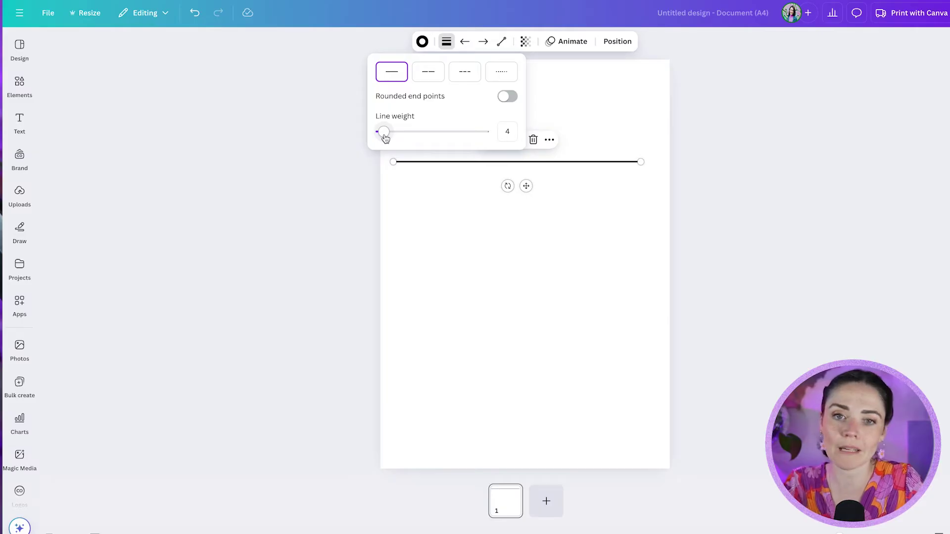
pyautogui.moveTo(386, 138); pyautogui.dragTo(376, 137)
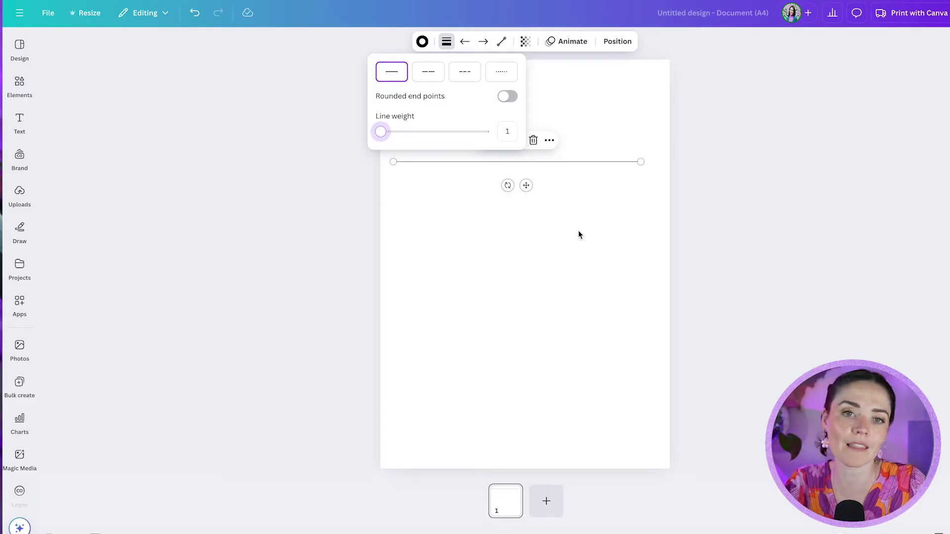
pyautogui.click(501, 72)
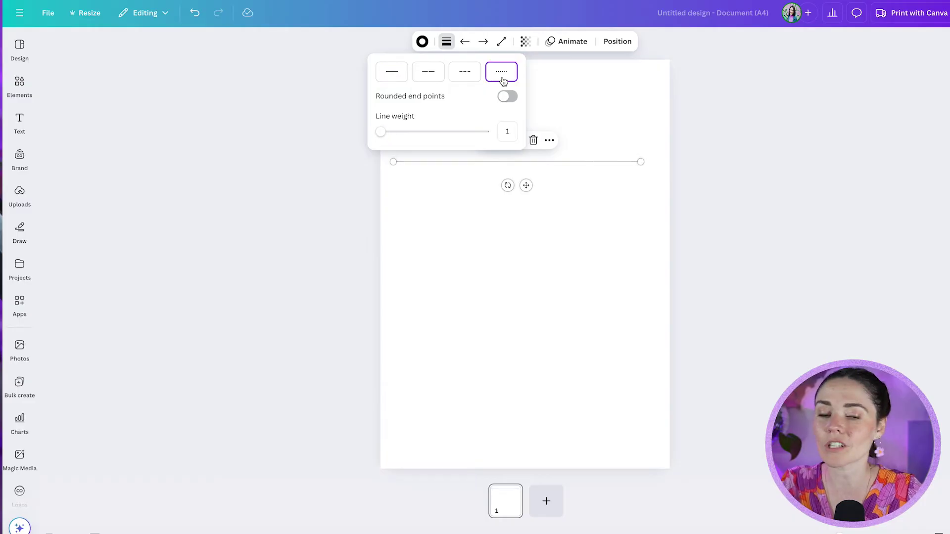
pyautogui.click(613, 79)
pyautogui.click(572, 157)
pyautogui.click(574, 159)
pyautogui.moveTo(574, 159); pyautogui.dragTo(582, 138)
pyautogui.click(626, 158)
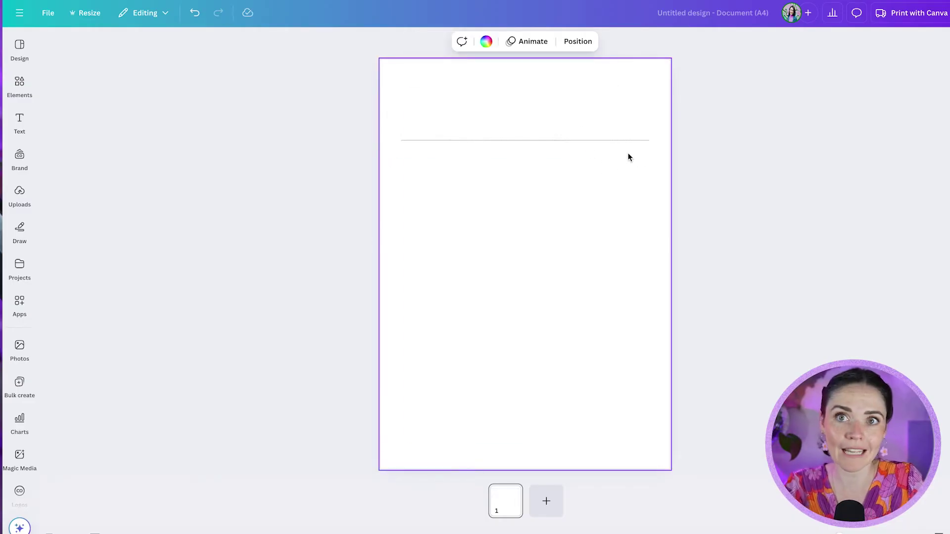
# - Copy the dotted line repeatedly down the page until fifteen lines, then select them all
pyautogui.click(585, 140)
pyautogui.moveTo(585, 140); pyautogui.dragTo(588, 163)
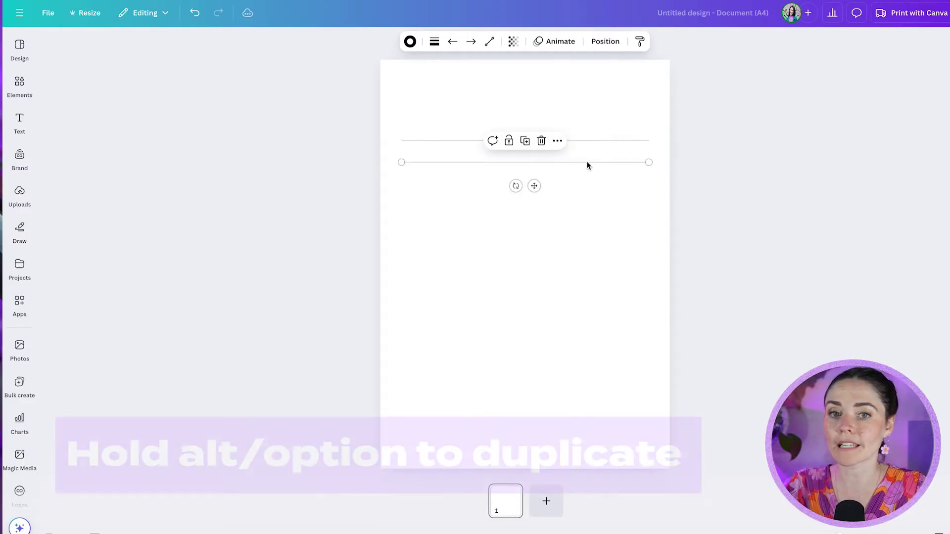
pyautogui.click(525, 143)
pyautogui.click(525, 162)
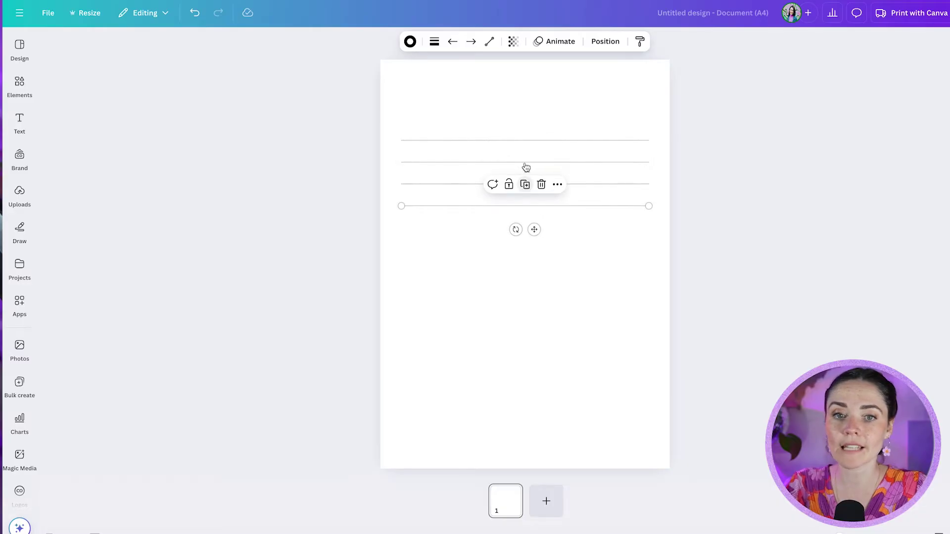
pyautogui.click(525, 184)
pyautogui.click(525, 207)
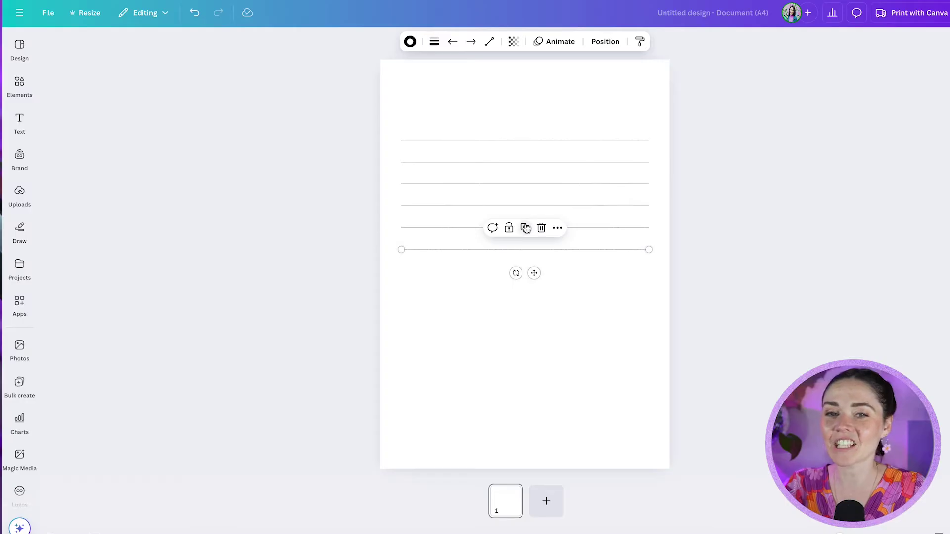
pyautogui.click(524, 228)
pyautogui.click(525, 251)
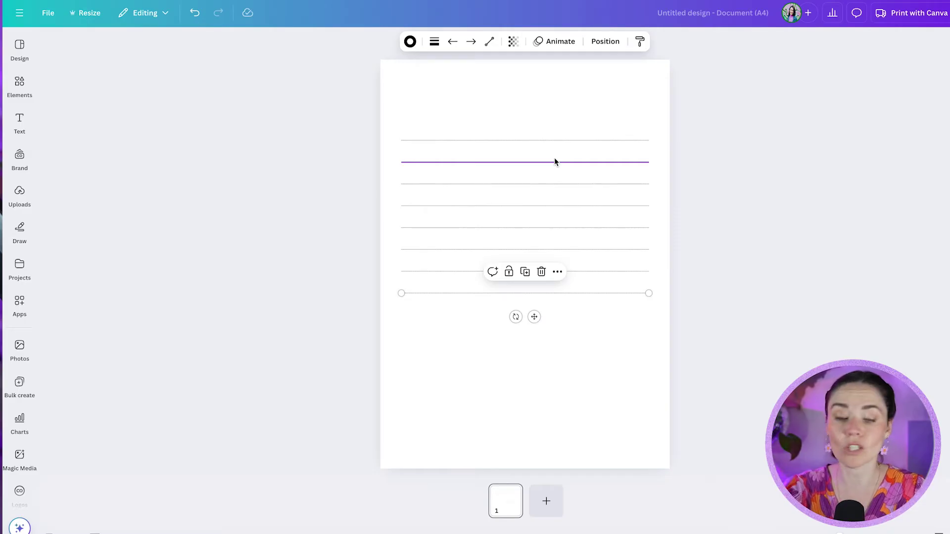
pyautogui.click(526, 273)
pyautogui.click(526, 294)
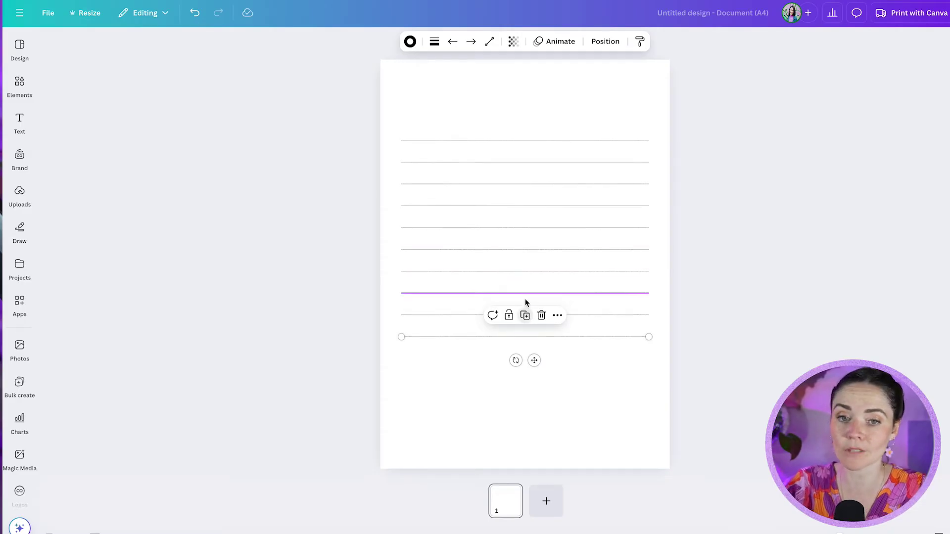
pyautogui.click(525, 314)
pyautogui.click(525, 336)
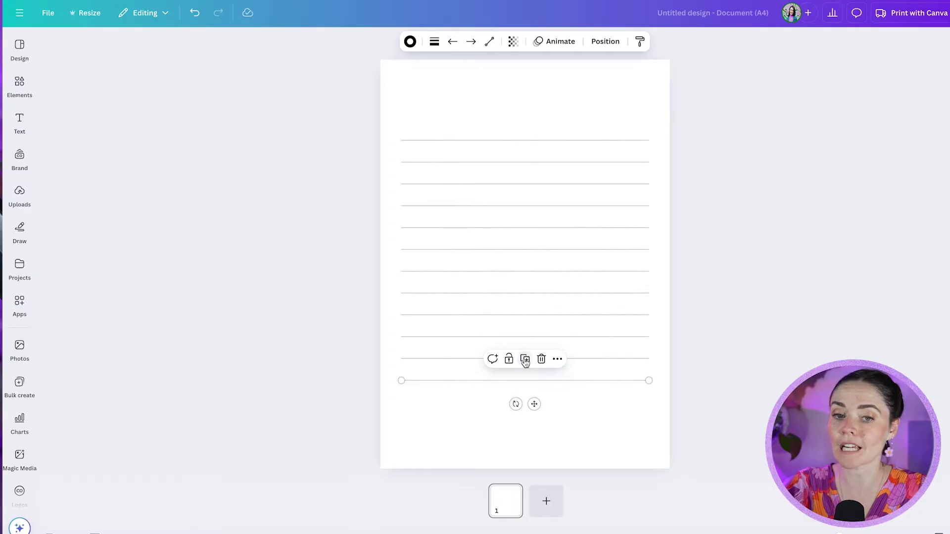
pyautogui.click(524, 358)
pyautogui.click(525, 380)
pyautogui.click(525, 403)
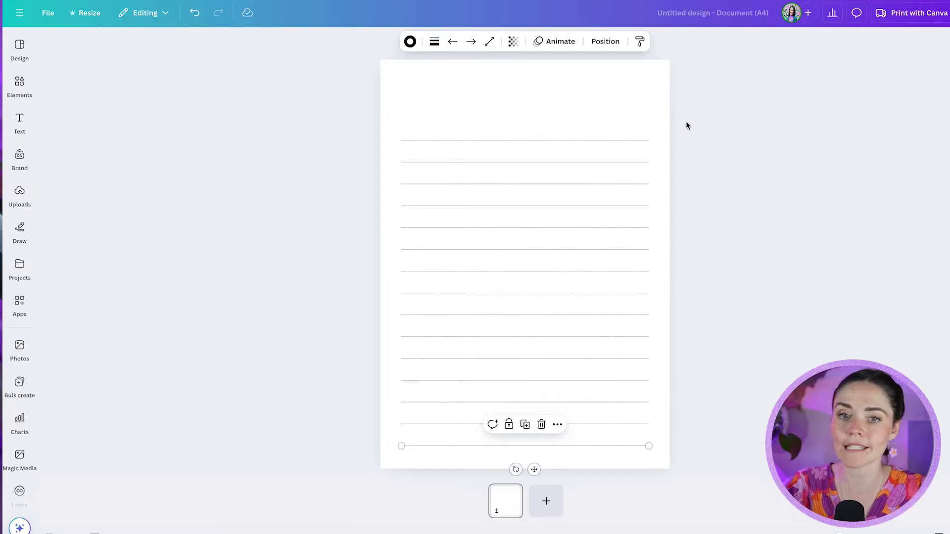
pyautogui.moveTo(687, 118); pyautogui.dragTo(598, 449)
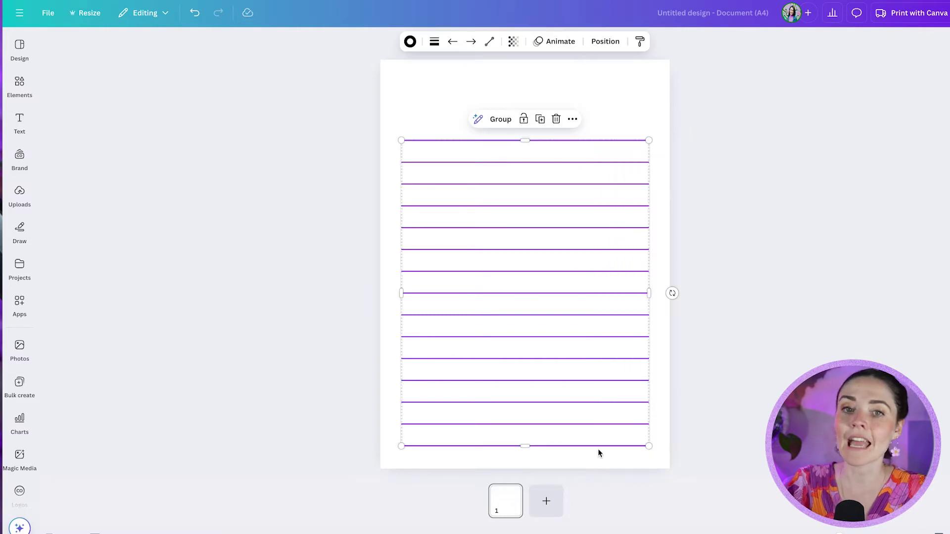
# - Duplicate the top five dotted lines and place the copies over the upper lines
pyautogui.click(720, 337)
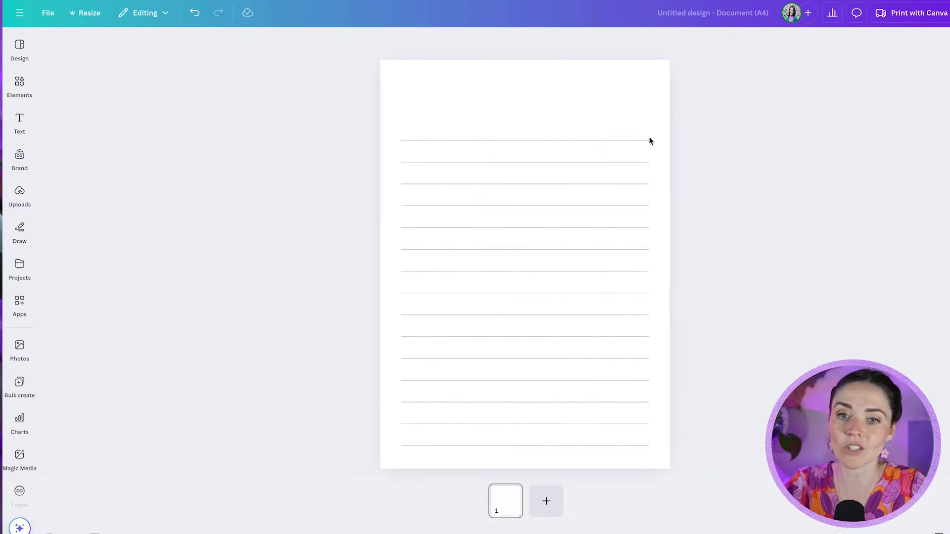
pyautogui.moveTo(650, 141); pyautogui.dragTo(634, 234)
pyautogui.hotkey('ctrl', 'z')
pyautogui.click(664, 133)
pyautogui.click(544, 124)
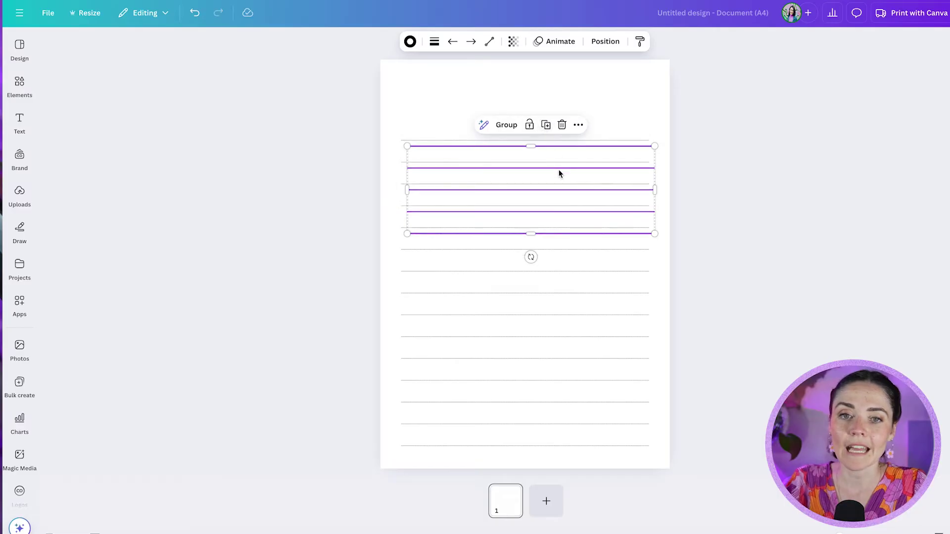
pyautogui.moveTo(560, 173)
pyautogui.mouseDown()
pyautogui.moveTo(553, 157)
pyautogui.moveTo(561, 168)
pyautogui.mouseUp()
pyautogui.click(740, 220)
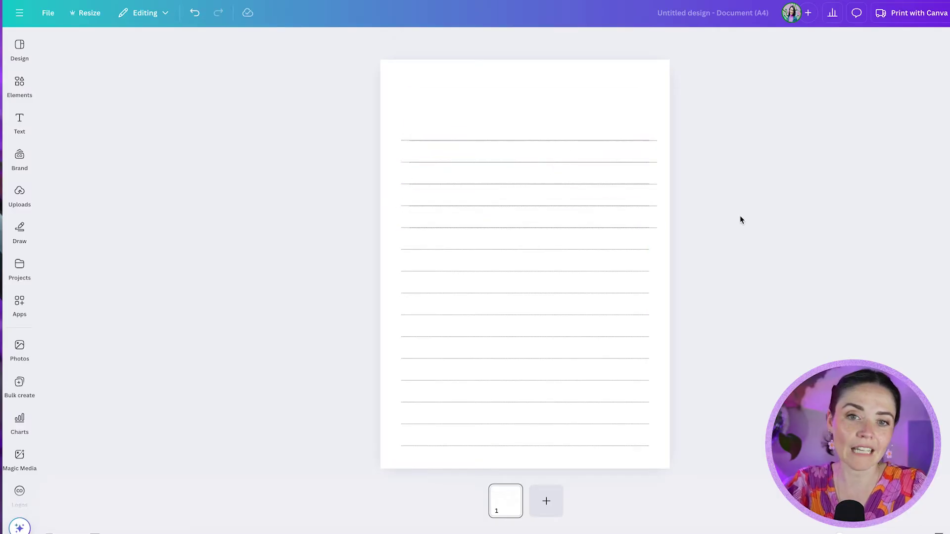
# - Space all twenty lines evenly vertically from top to bottom
pyautogui.moveTo(666, 100); pyautogui.dragTo(607, 463)
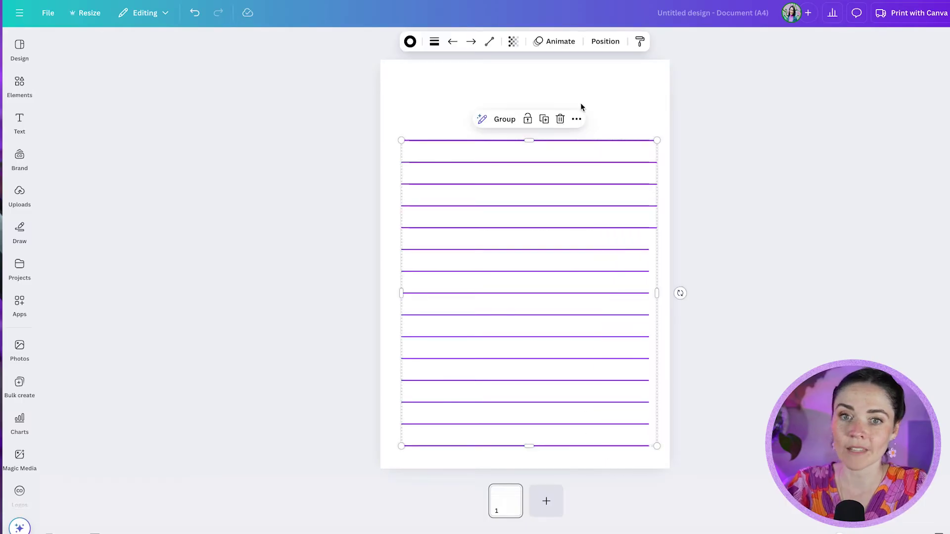
pyautogui.click(603, 42)
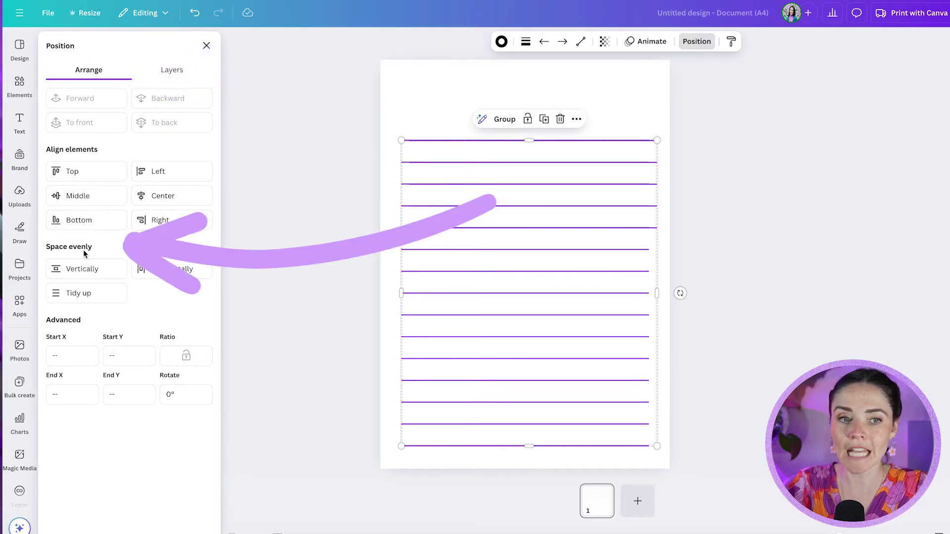
pyautogui.click(81, 273)
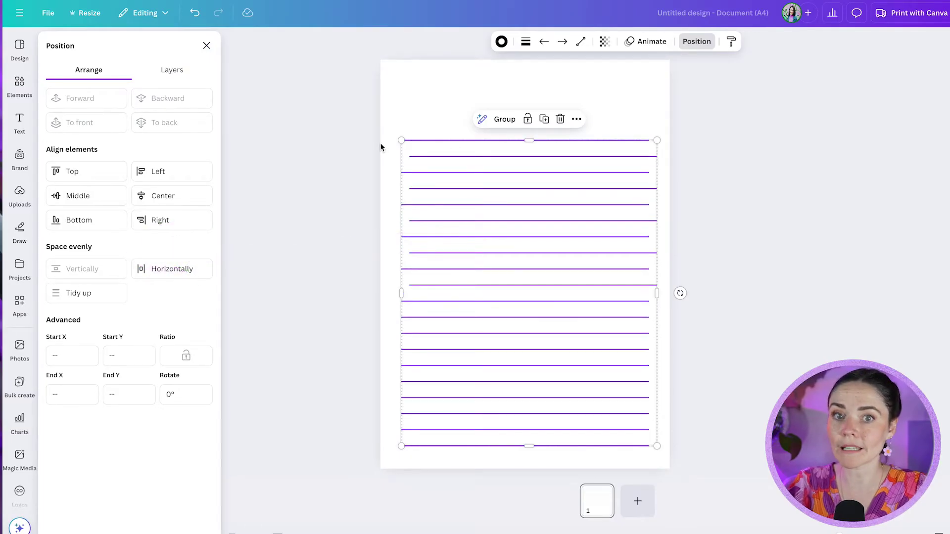
pyautogui.click(435, 334)
pyautogui.click(337, 328)
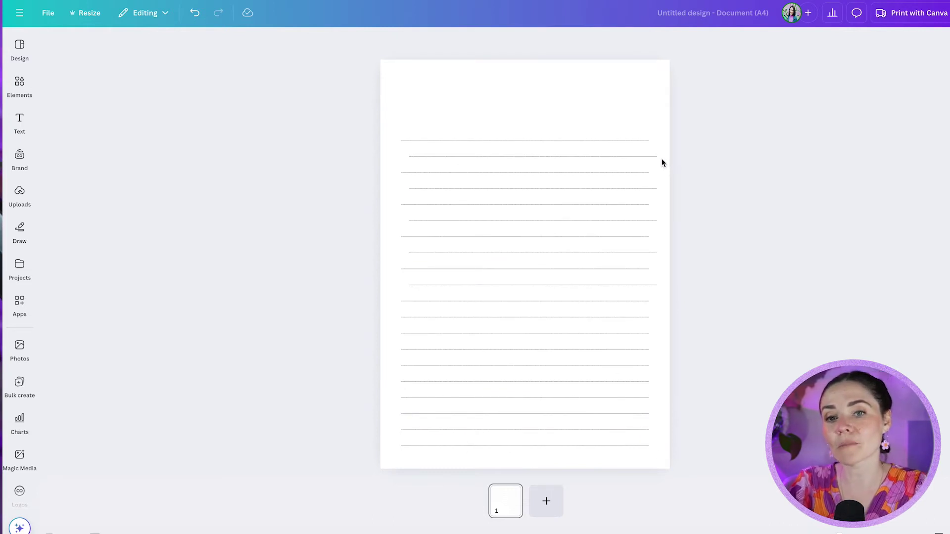
# - Align all twenty ruled lines on a common centre and centre them horizontally on the page
pyautogui.scroll(5, 651, 160)
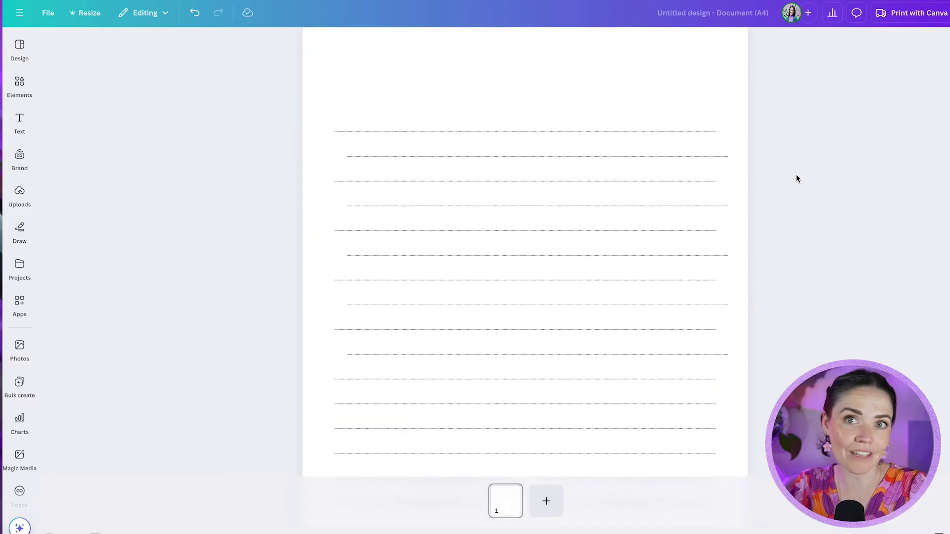
pyautogui.scroll(-5, 624, 334)
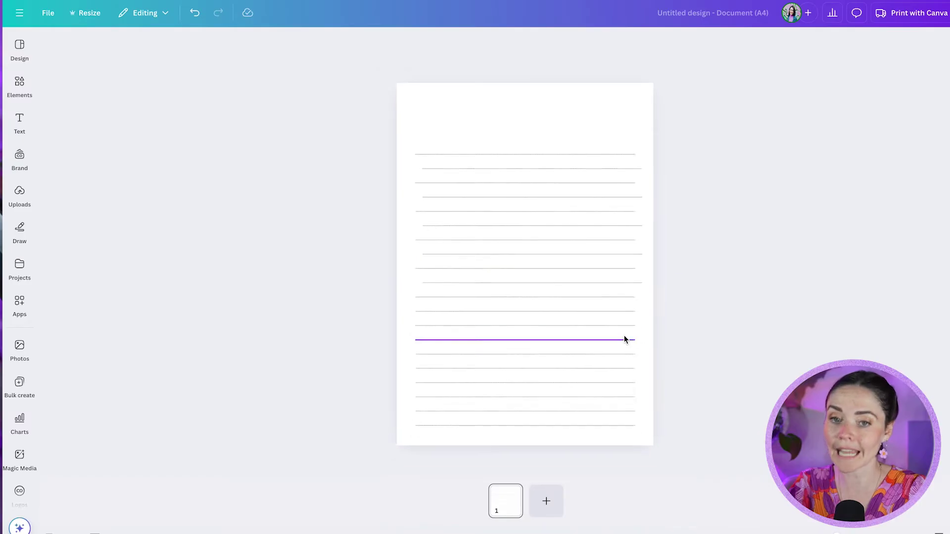
pyautogui.moveTo(631, 128); pyautogui.dragTo(575, 443)
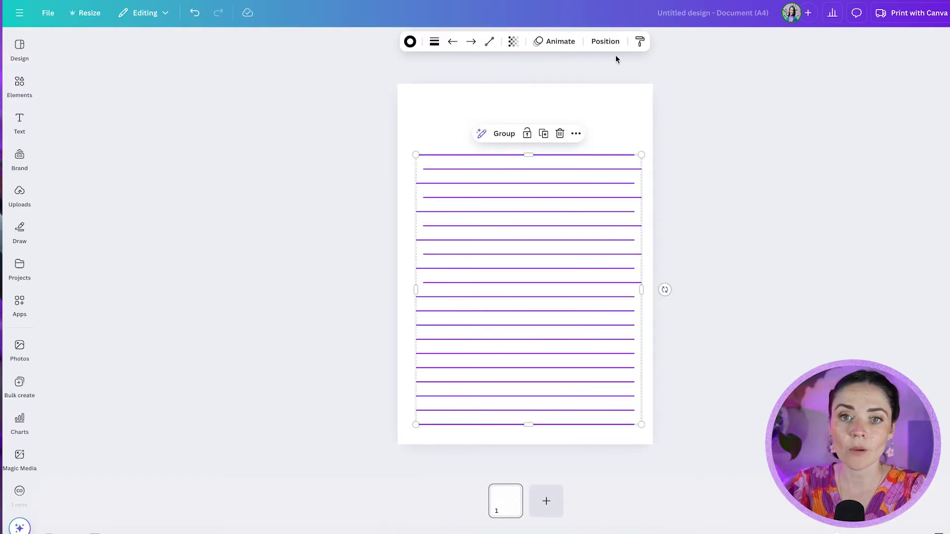
pyautogui.click(606, 41)
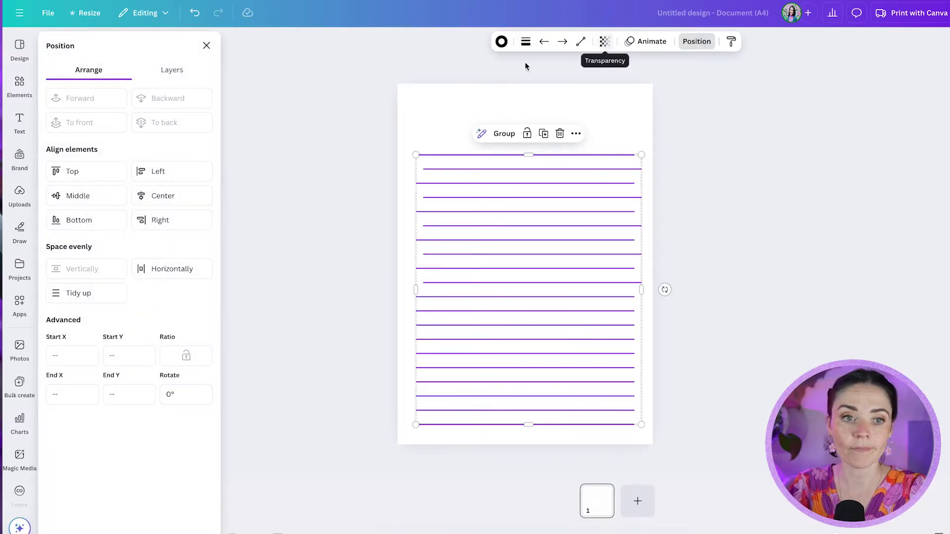
pyautogui.click(149, 199)
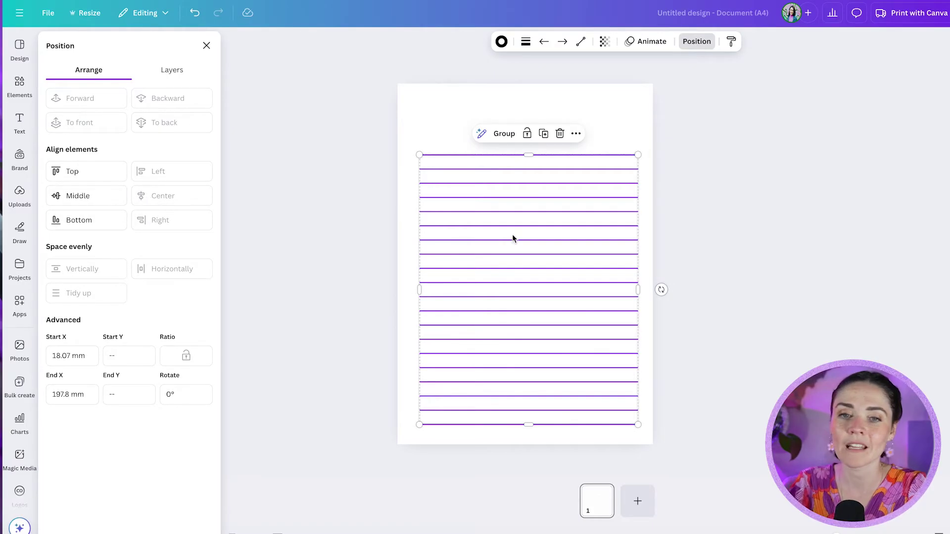
pyautogui.moveTo(527, 229); pyautogui.dragTo(525, 227)
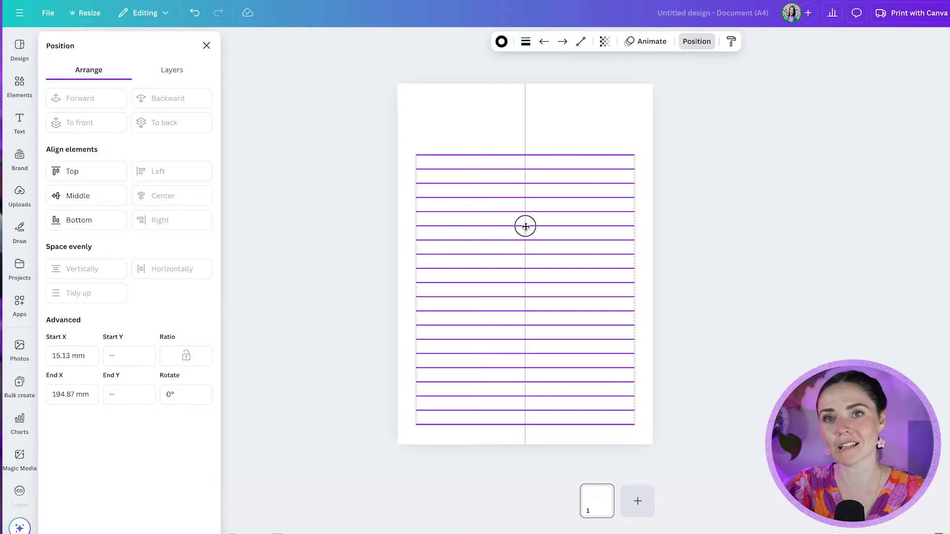
pyautogui.moveTo(526, 227); pyautogui.dragTo(524, 225)
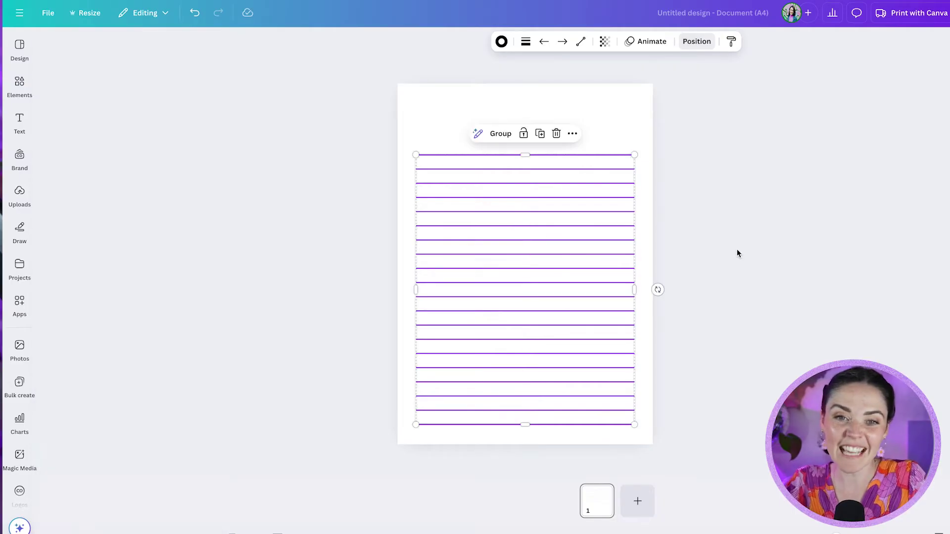
pyautogui.click(737, 249)
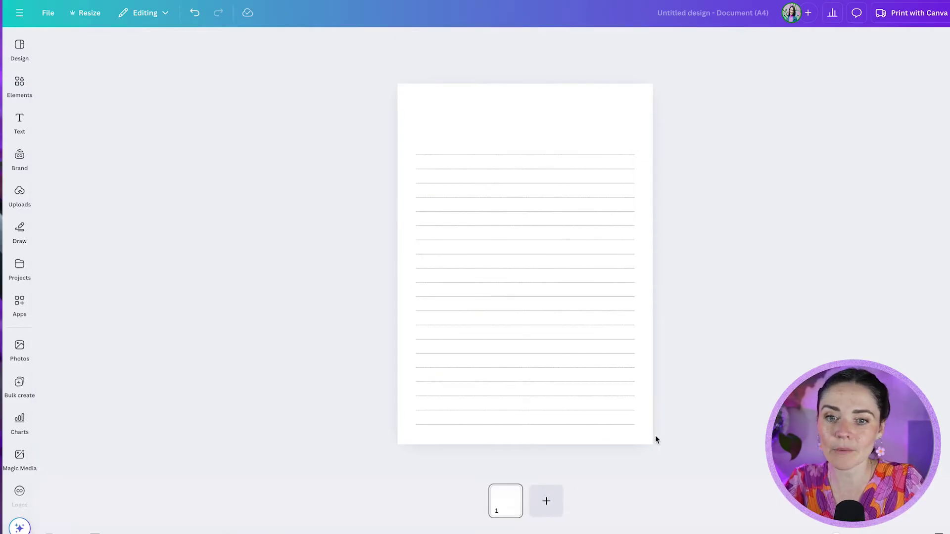
# - Delete three surplus lines, space the rest evenly vertically, and add a blank page 2
pyautogui.moveTo(641, 366); pyautogui.dragTo(630, 403)
pyautogui.press('Delete')
pyautogui.moveTo(660, 440); pyautogui.dragTo(598, 142)
pyautogui.click(605, 41)
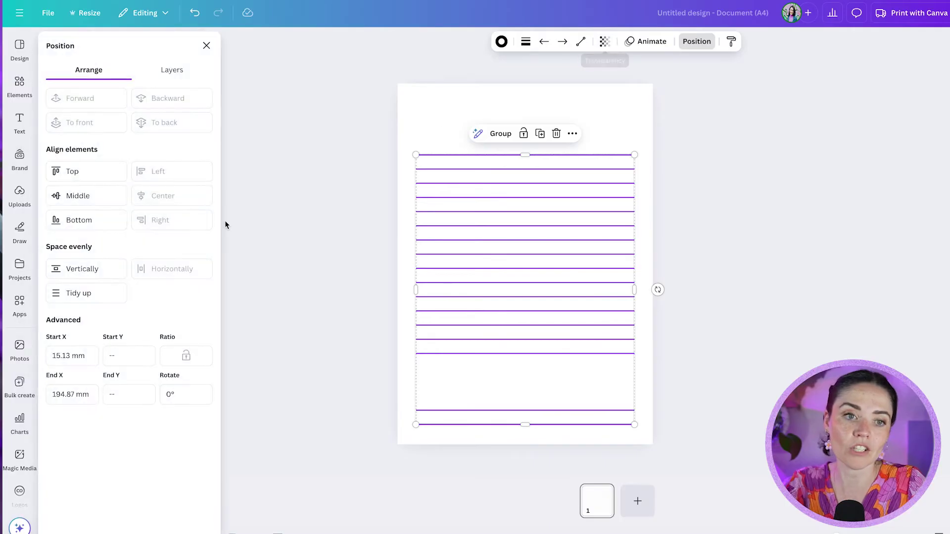
pyautogui.click(73, 269)
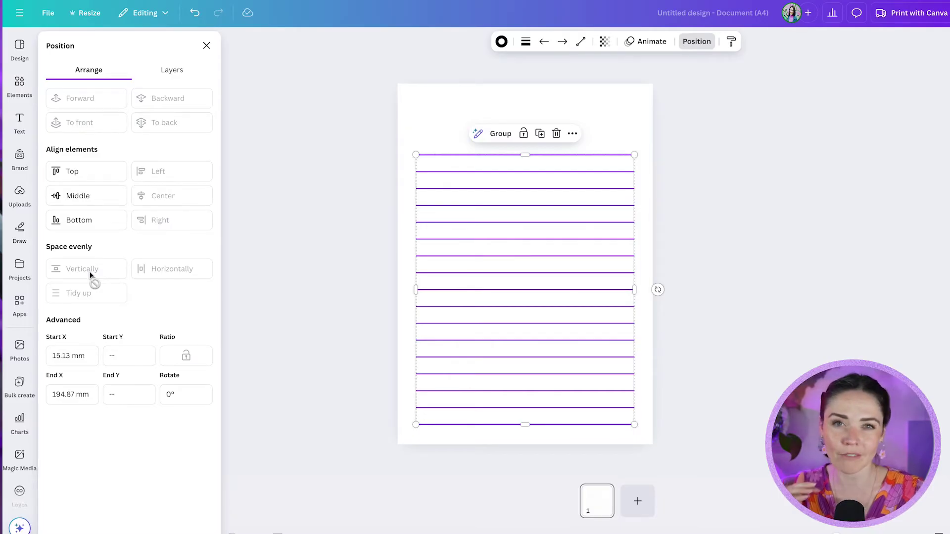
pyautogui.click(331, 170)
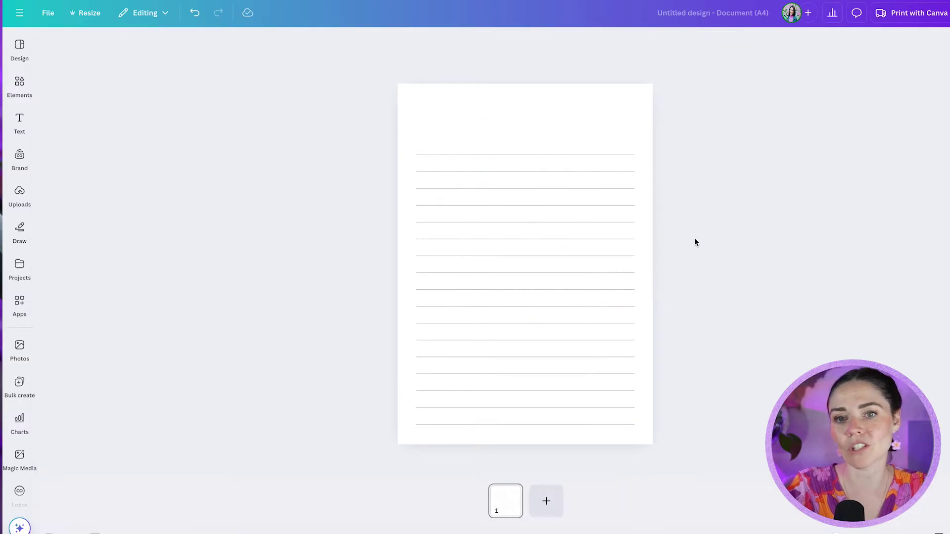
pyautogui.click(546, 501)
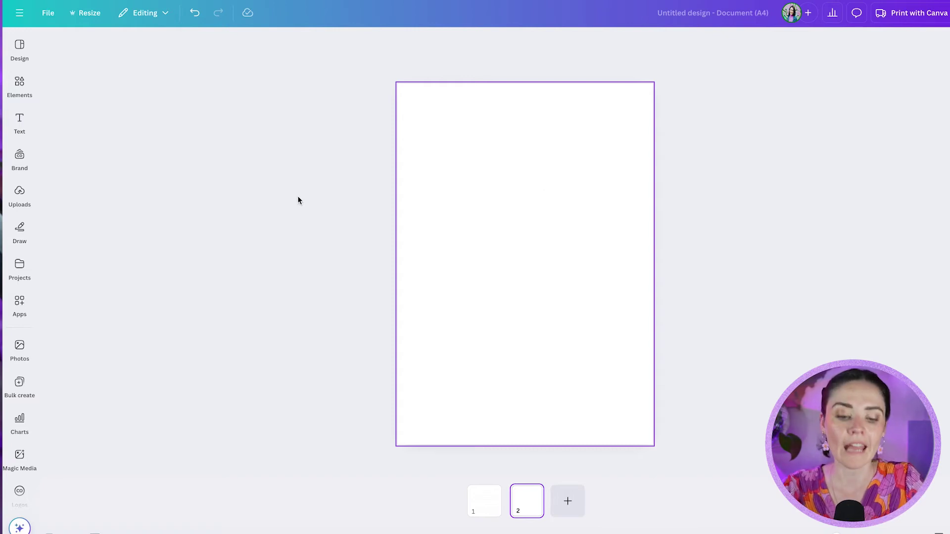
# - Add a purple square at the upper left and place a copy beside it
pyautogui.press('r')
pyautogui.click(696, 187)
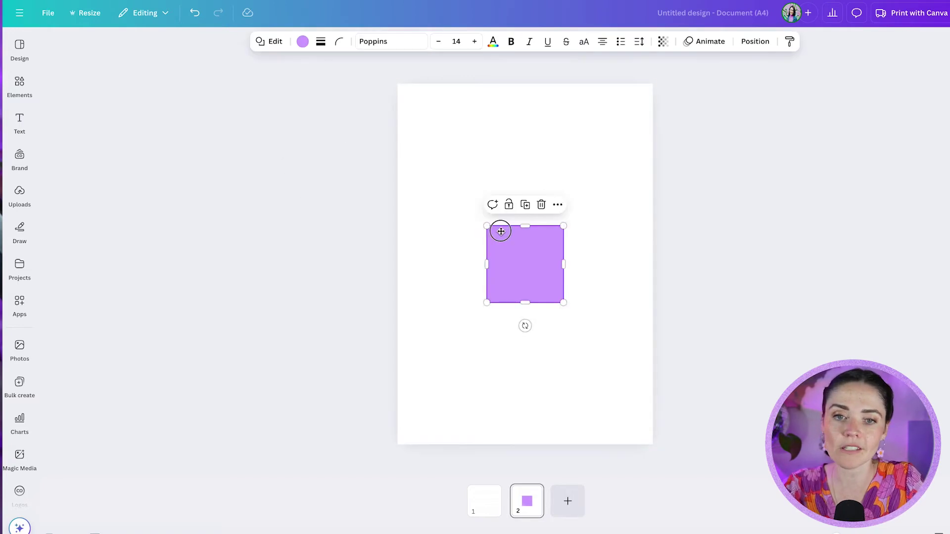
pyautogui.moveTo(501, 229); pyautogui.dragTo(478, 197)
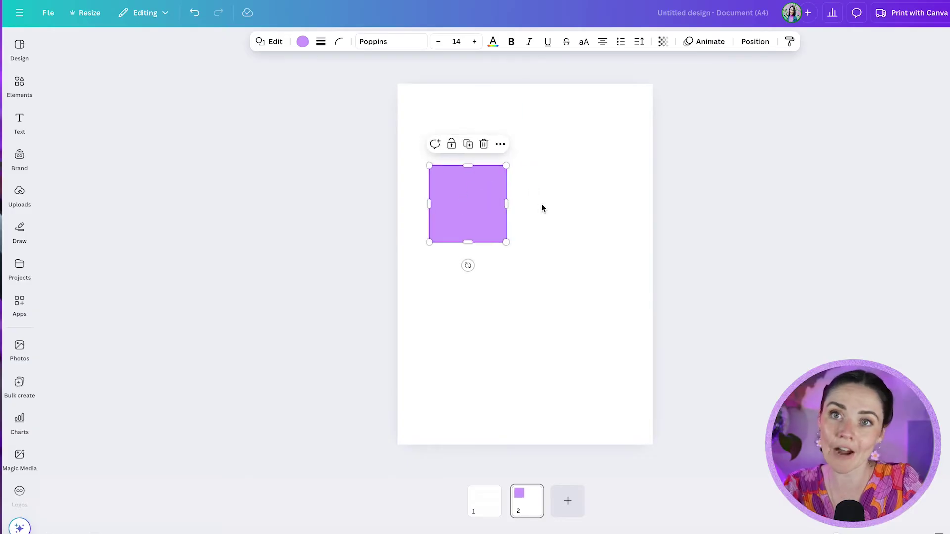
pyautogui.click(541, 203)
pyautogui.click(485, 208)
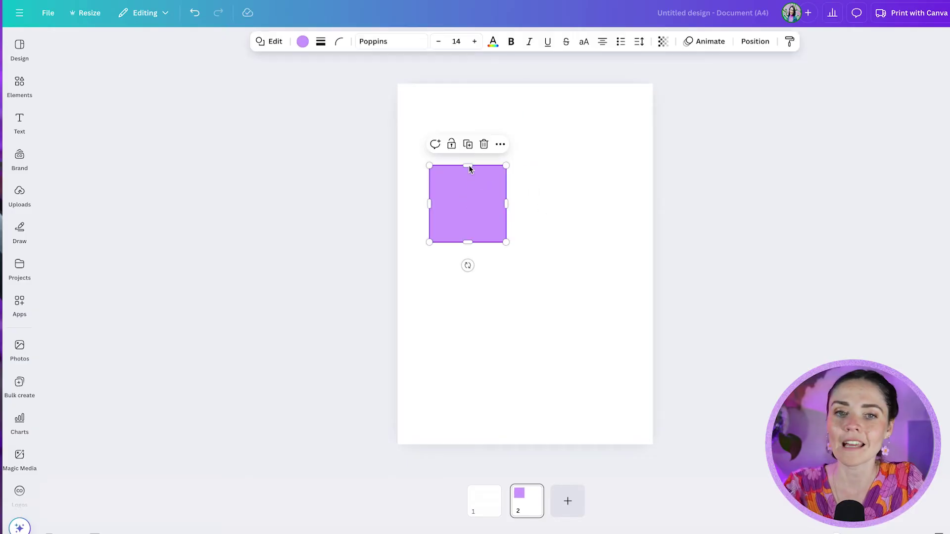
pyautogui.click(468, 144)
pyautogui.moveTo(470, 210); pyautogui.dragTo(555, 206)
# - Duplicate the pair into three rows and centre all six squares on the page
pyautogui.moveTo(625, 200); pyautogui.dragTo(461, 209)
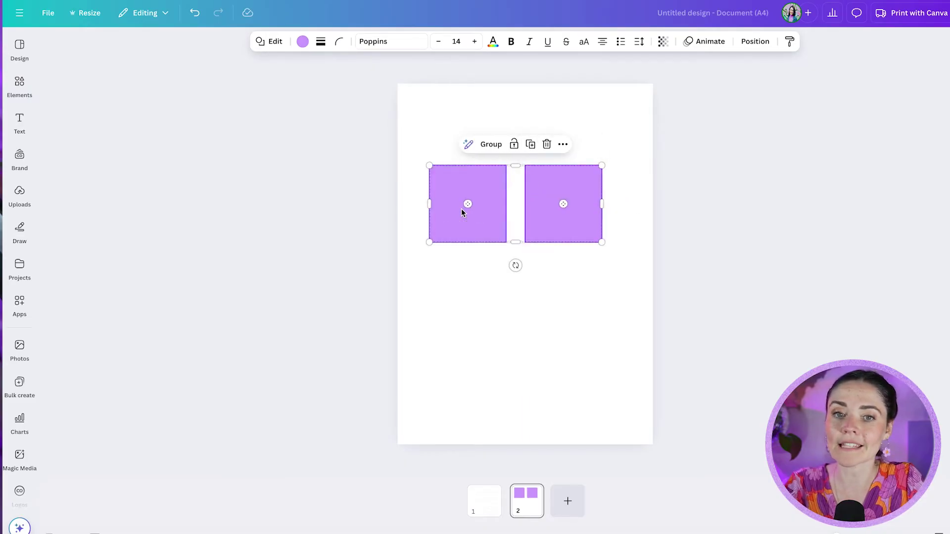
pyautogui.click(530, 144)
pyautogui.moveTo(555, 222); pyautogui.dragTo(549, 309)
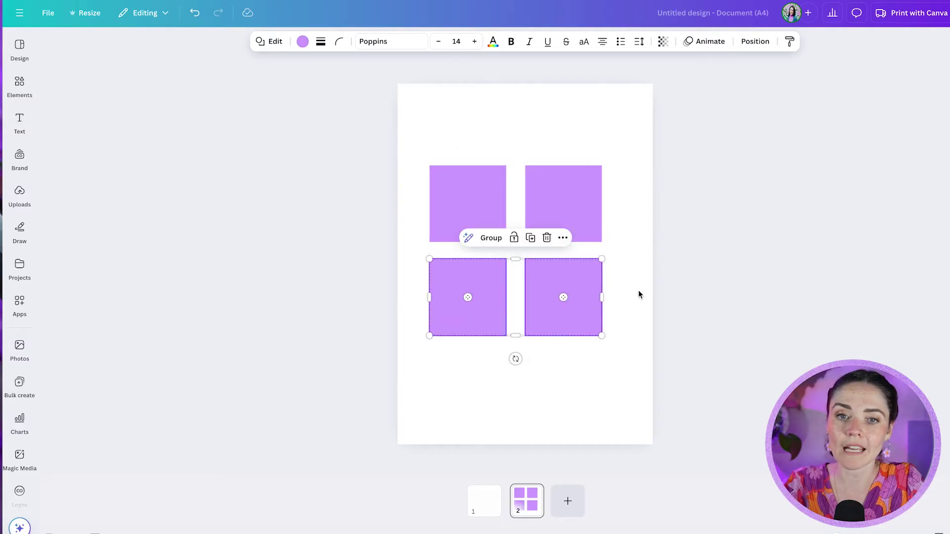
pyautogui.click(528, 240)
pyautogui.moveTo(627, 399); pyautogui.dragTo(497, 180)
pyautogui.click(678, 233)
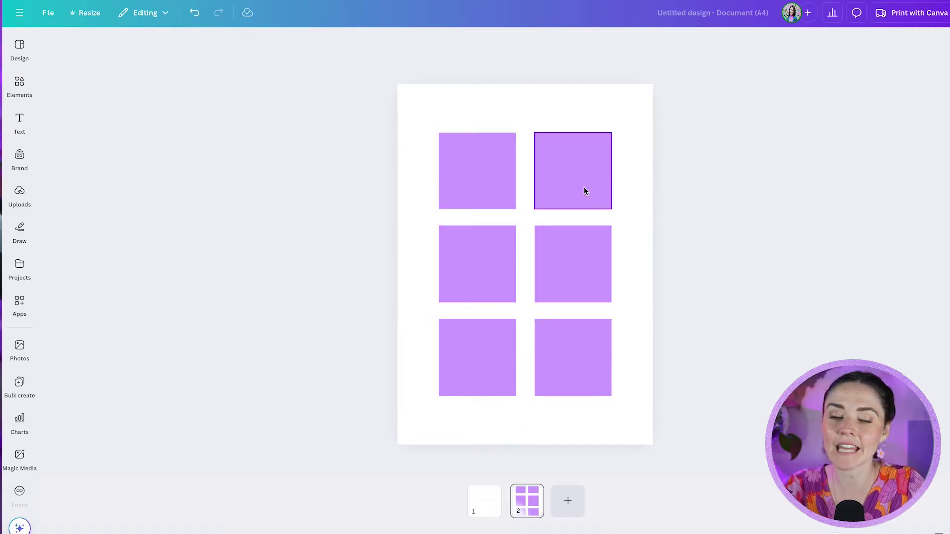
# - Adjust the top-right square so it snaps at even spacing
pyautogui.moveTo(584, 190); pyautogui.dragTo(593, 178)
pyautogui.scroll(3, 592, 177)
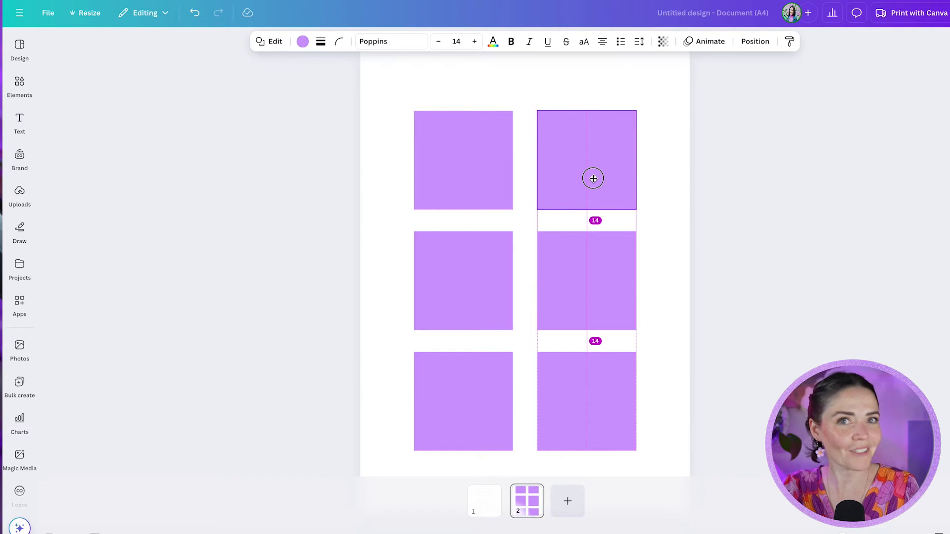
pyautogui.moveTo(593, 178); pyautogui.dragTo(595, 177)
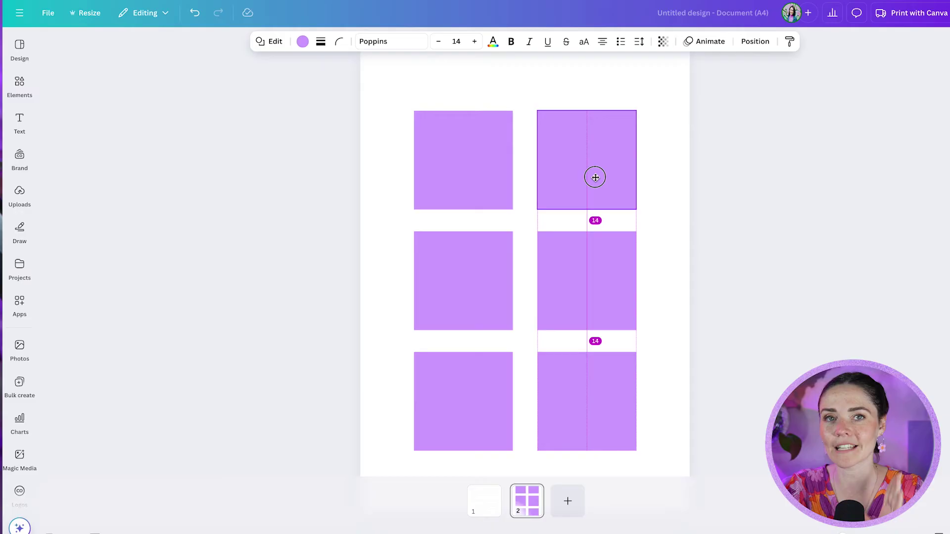
pyautogui.moveTo(595, 177); pyautogui.dragTo(596, 179)
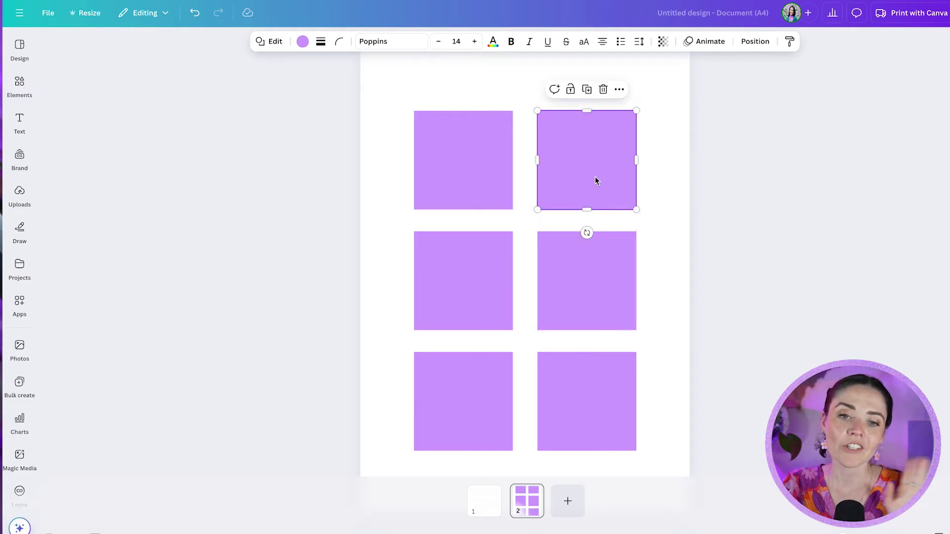
pyautogui.click(692, 248)
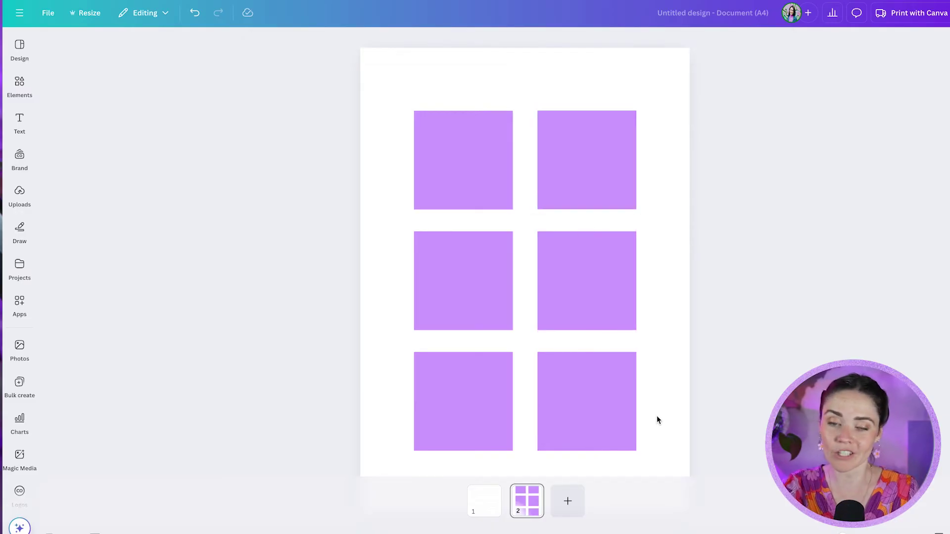
# - Shift the top-right square slightly to the left
pyautogui.click(595, 178)
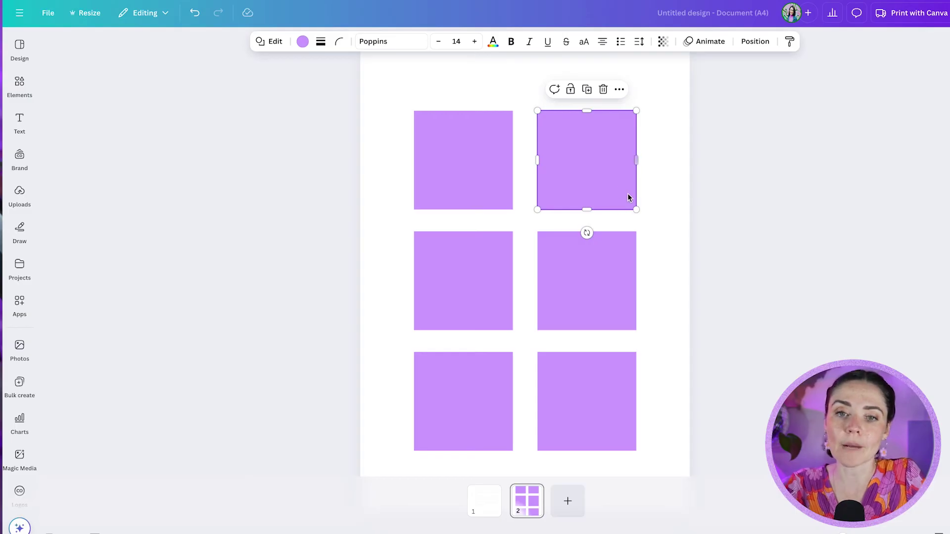
pyautogui.moveTo(628, 197); pyautogui.dragTo(602, 188)
pyautogui.press('Tab')
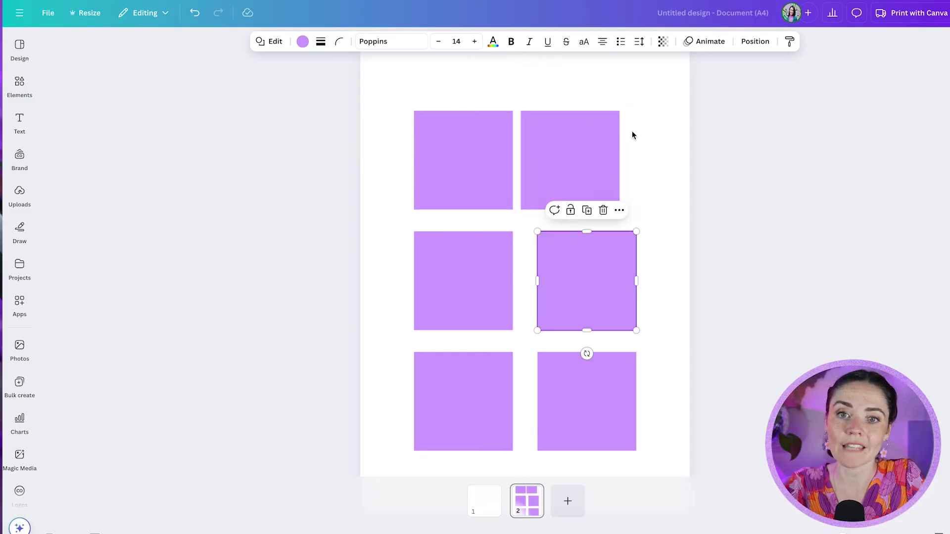
pyautogui.click(631, 131)
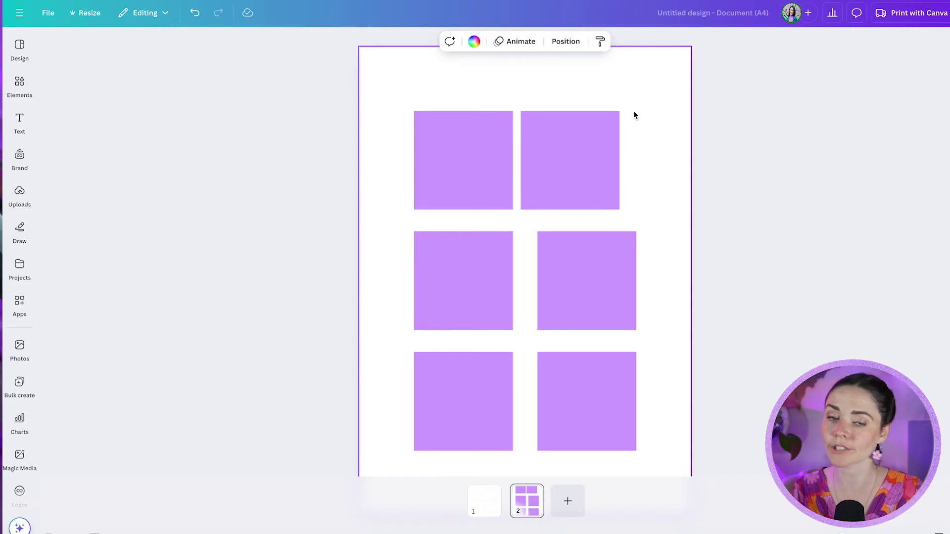
# - Select the three right-column squares together
pyautogui.moveTo(658, 100); pyautogui.dragTo(602, 381)
pyautogui.click(666, 218)
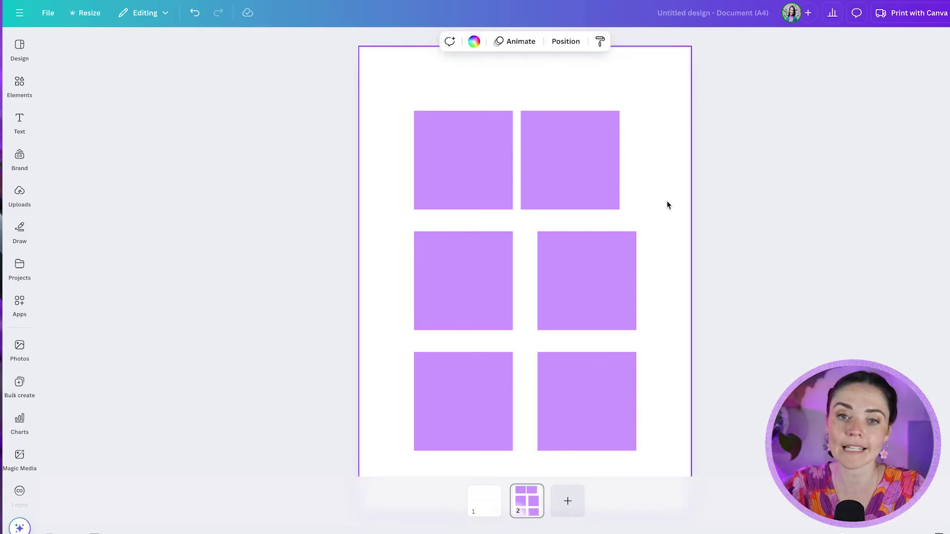
pyautogui.click(590, 137)
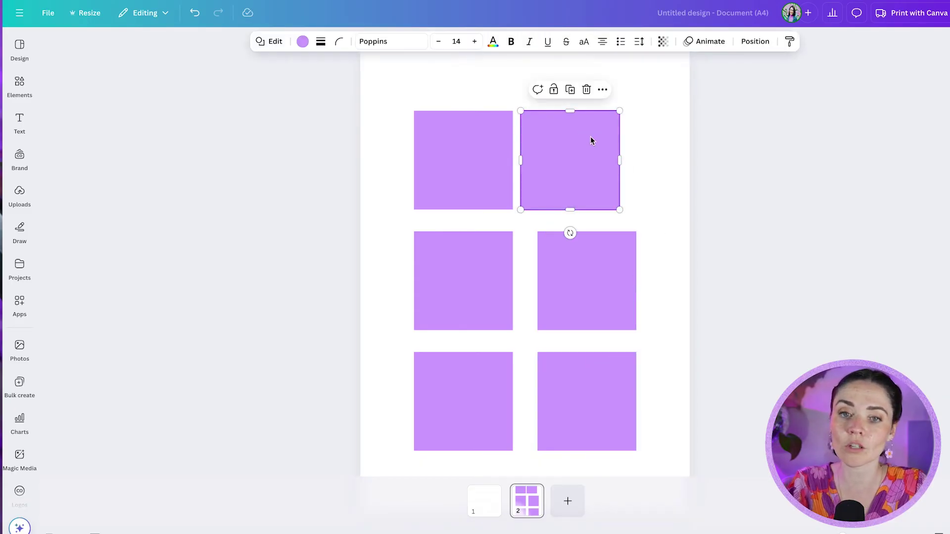
pyautogui.keyDown('shift'); pyautogui.click(609, 276); pyautogui.keyUp('shift')
pyautogui.keyDown('shift'); pyautogui.click(608, 390); pyautogui.keyUp('shift')
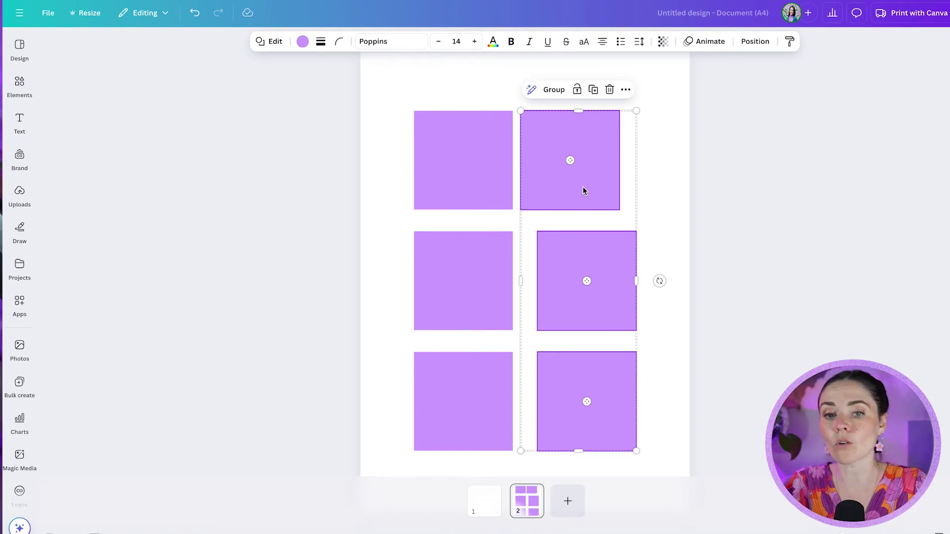
pyautogui.keyDown('shift'); pyautogui.click(473, 200); pyautogui.keyUp('shift')
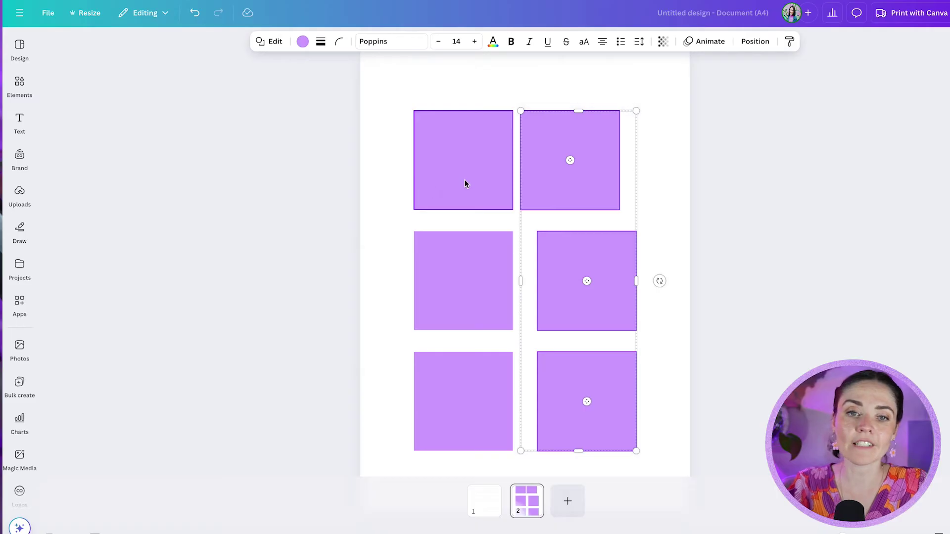
pyautogui.keyDown('shift'); pyautogui.click(468, 366); pyautogui.keyUp('shift')
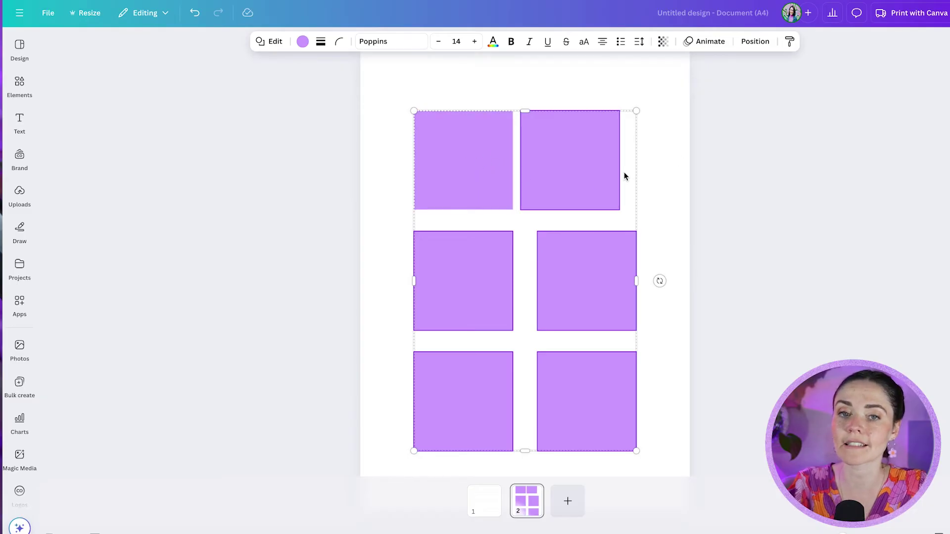
pyautogui.click(587, 153)
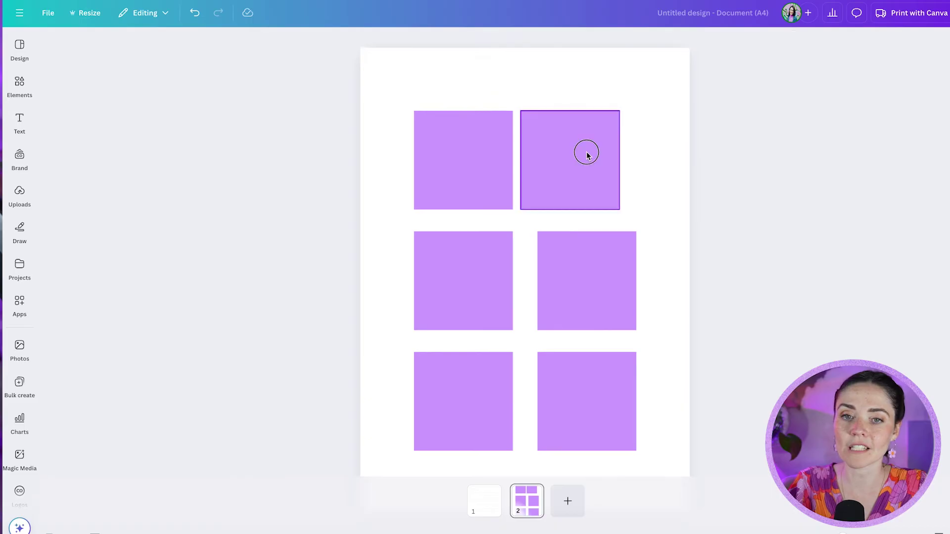
pyautogui.keyDown('shift'); pyautogui.click(607, 292); pyautogui.keyUp('shift')
pyautogui.keyDown('shift'); pyautogui.click(612, 374); pyautogui.keyUp('shift')
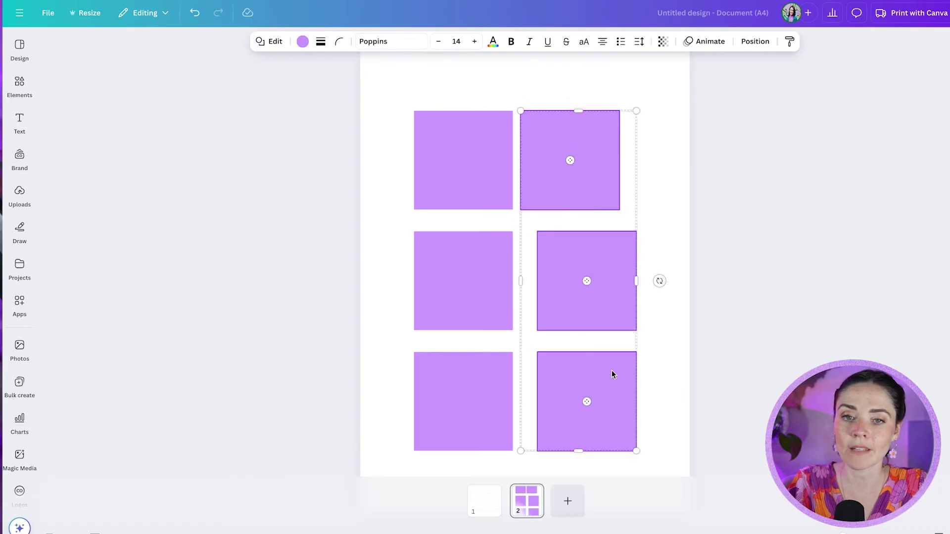
# - Align the right column's left edges and move the middle row up
pyautogui.click(755, 41)
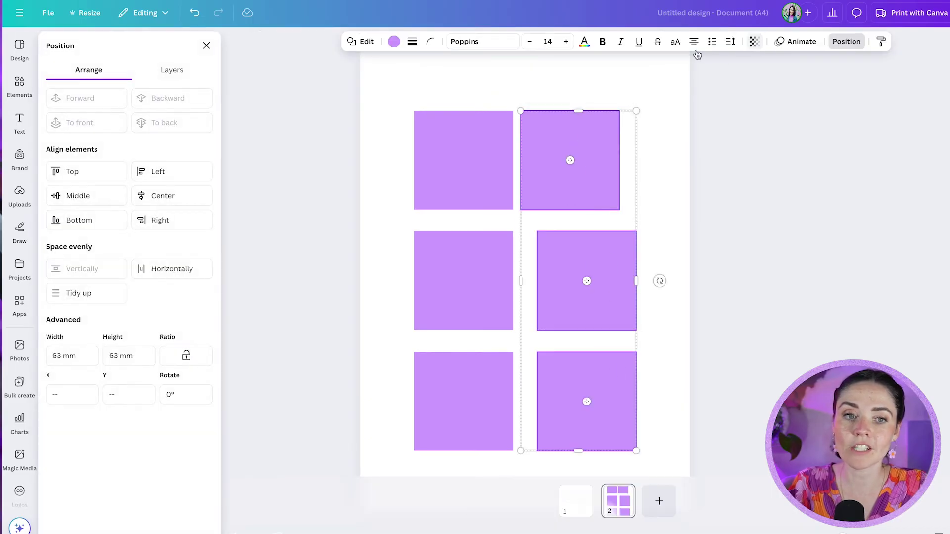
pyautogui.click(145, 174)
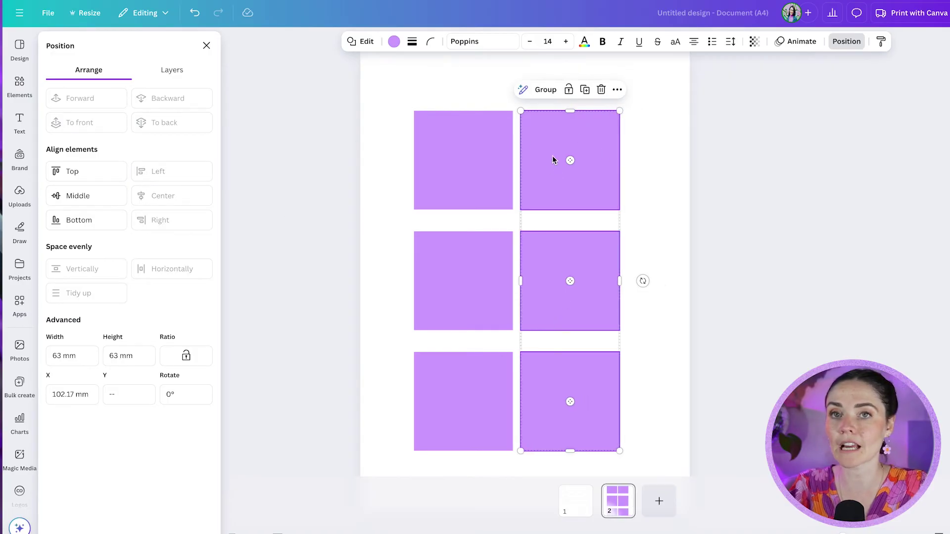
pyautogui.click(602, 319)
pyautogui.keyDown('shift'); pyautogui.click(502, 322); pyautogui.keyUp('shift')
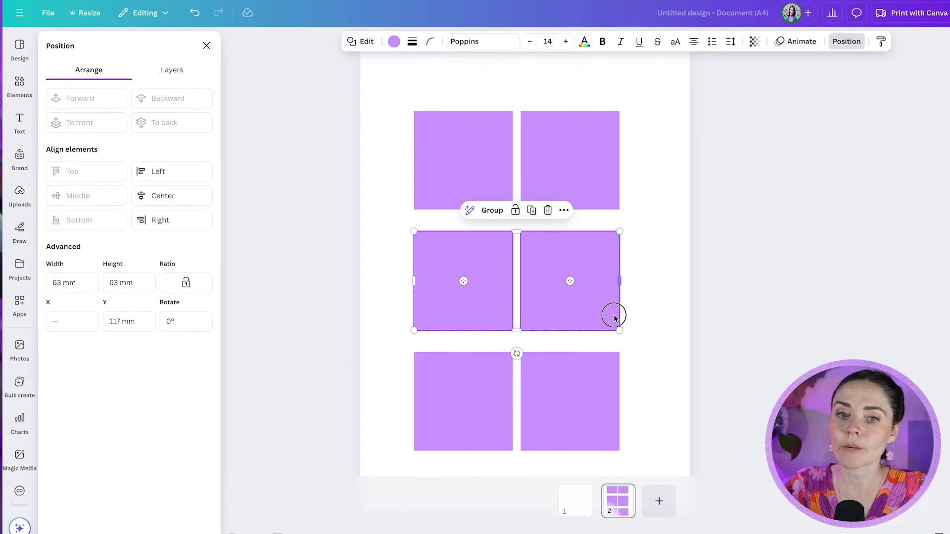
pyautogui.moveTo(613, 314); pyautogui.dragTo(611, 297)
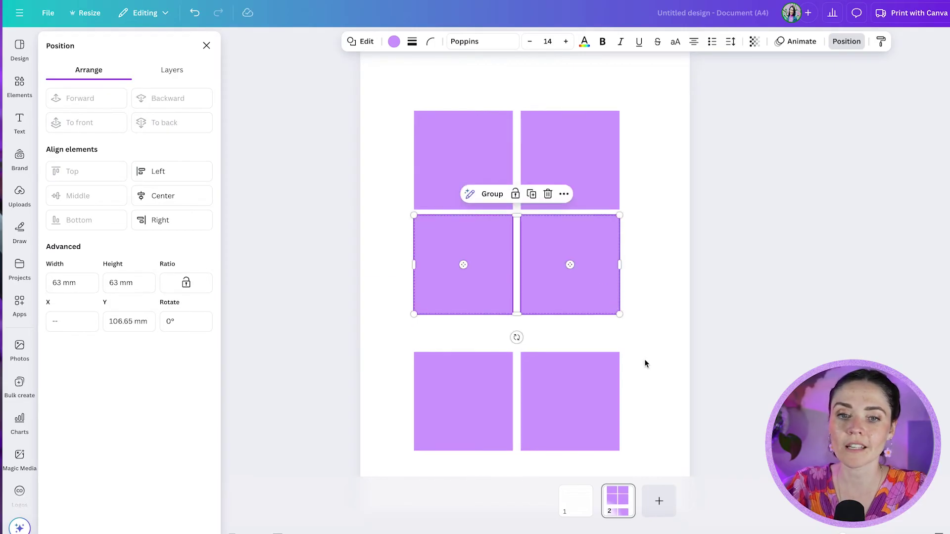
pyautogui.click(638, 376)
# - Nudge the bottom row up, then evenly space all six squares
pyautogui.moveTo(503, 399); pyautogui.dragTo(494, 389)
pyautogui.hotkey('shift', 'Up')
pyautogui.hotkey('shift', 'Up')
pyautogui.hotkey('shift', 'Up')
pyautogui.click(659, 383)
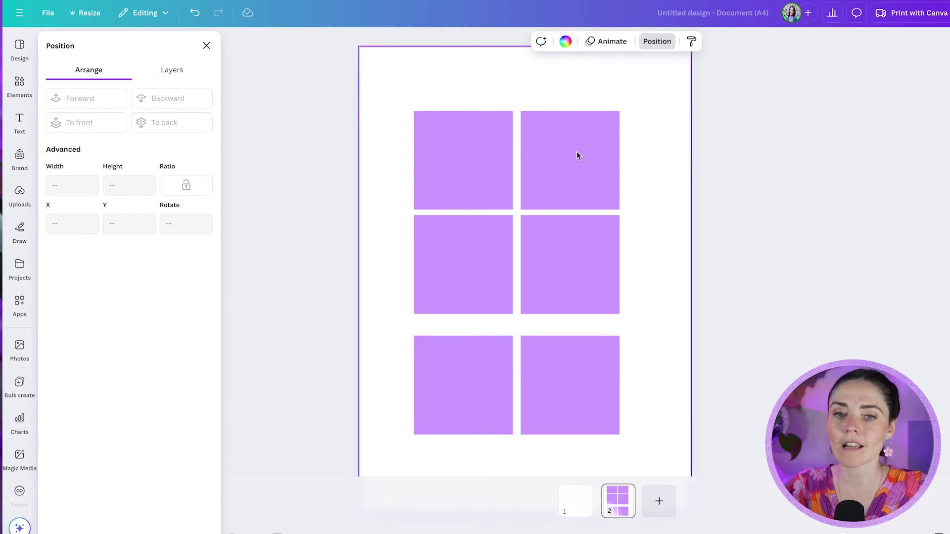
pyautogui.moveTo(383, 162); pyautogui.dragTo(581, 374)
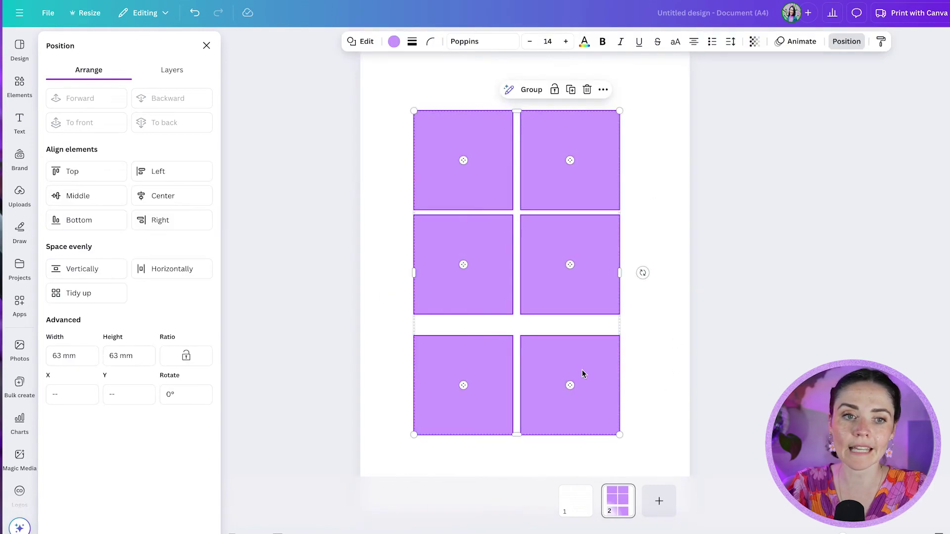
pyautogui.click(96, 297)
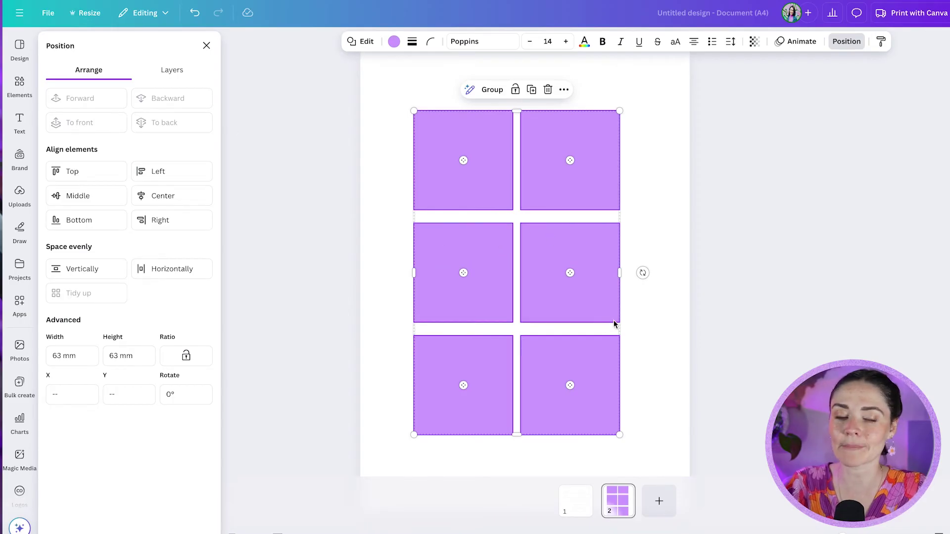
pyautogui.click(649, 349)
# - Add page 3 with a light purple circle enlarged to about 128 mm, moved left
pyautogui.click(662, 502)
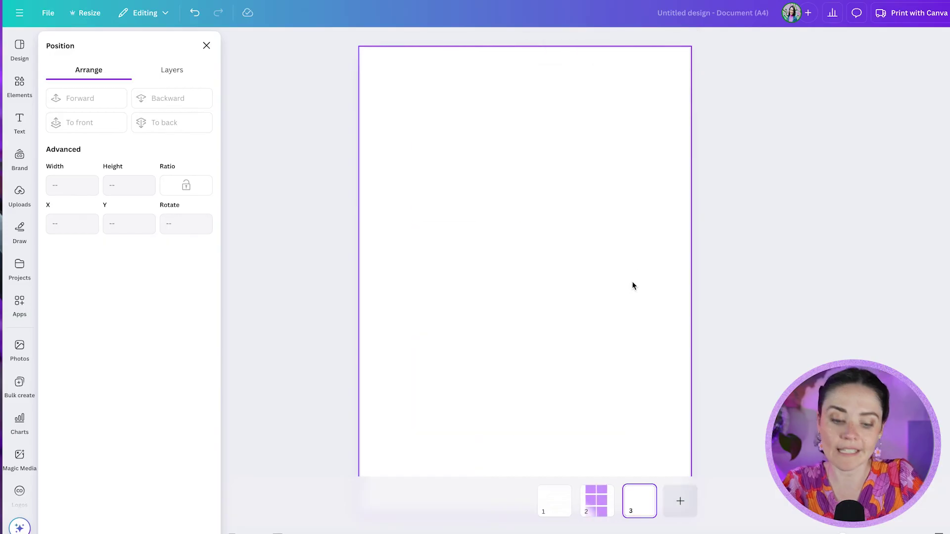
pyautogui.press('c')
pyautogui.click(545, 261)
pyautogui.moveTo(574, 231); pyautogui.dragTo(678, 127)
pyautogui.moveTo(555, 271); pyautogui.dragTo(515, 281)
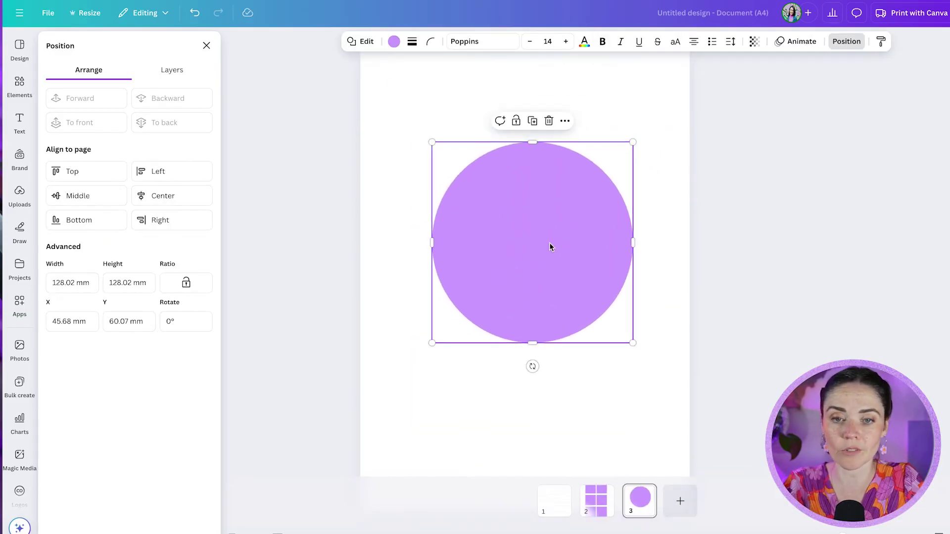
# - Add dark purple (~110 mm) and near-white (~100 mm) circle copies, overlapping down-right
pyautogui.moveTo(549, 246); pyautogui.dragTo(597, 271)
pyautogui.click(394, 41)
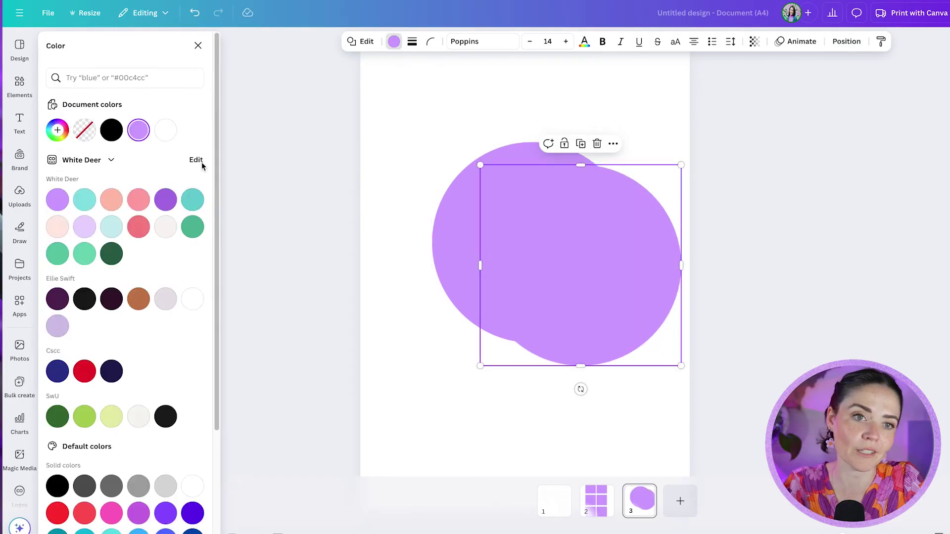
pyautogui.click(166, 200)
pyautogui.moveTo(596, 277); pyautogui.dragTo(660, 317)
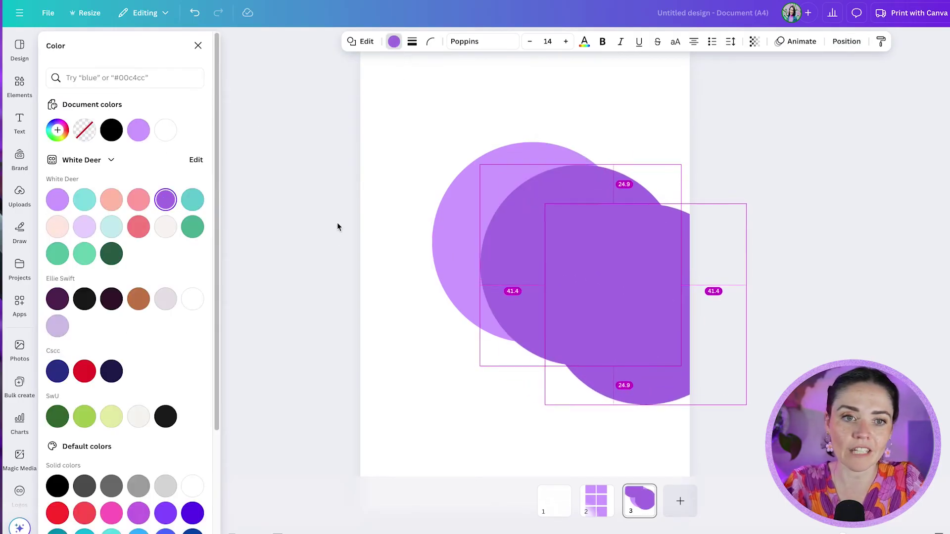
pyautogui.click(166, 228)
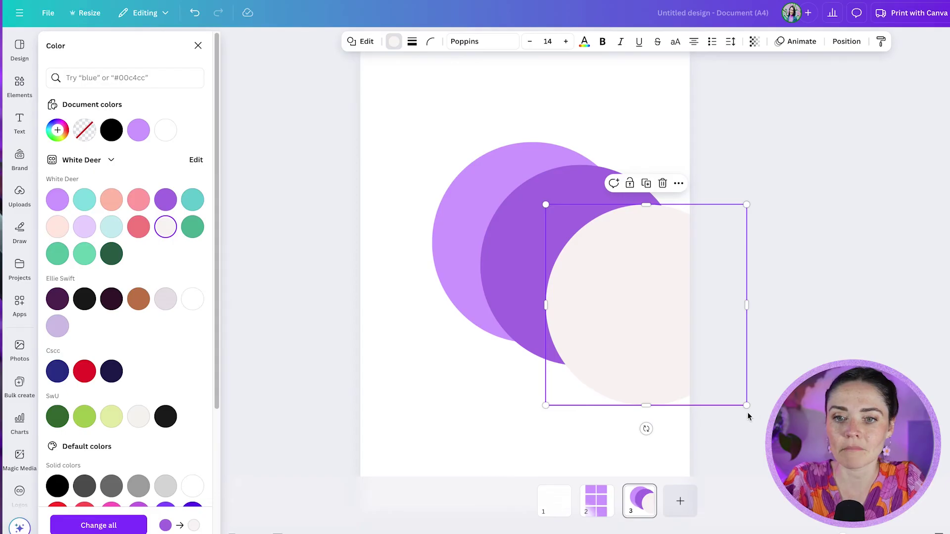
pyautogui.moveTo(746, 404); pyautogui.dragTo(651, 341)
pyautogui.click(554, 307)
# - Select the large light purple circle and the dark purple circle together
pyautogui.moveTo(737, 334); pyautogui.dragTo(500, 219)
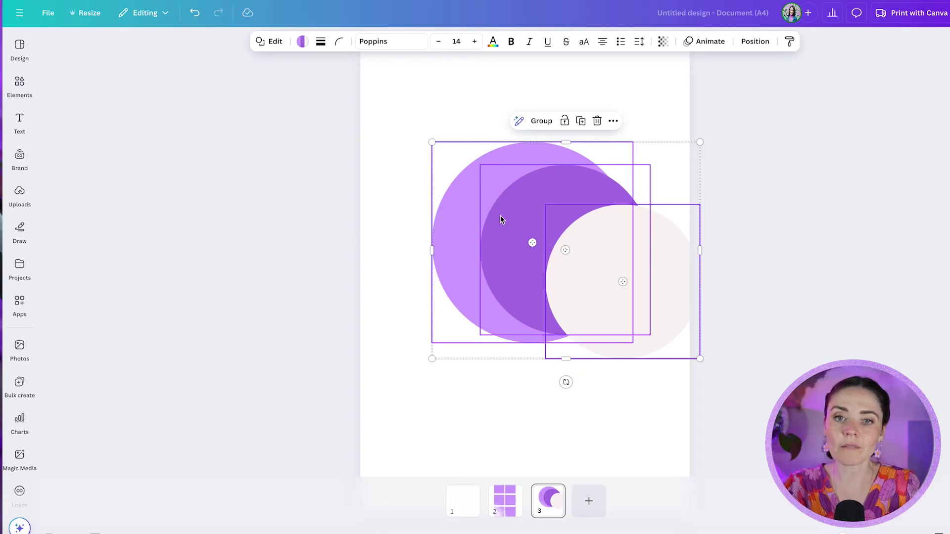
pyautogui.click(668, 94)
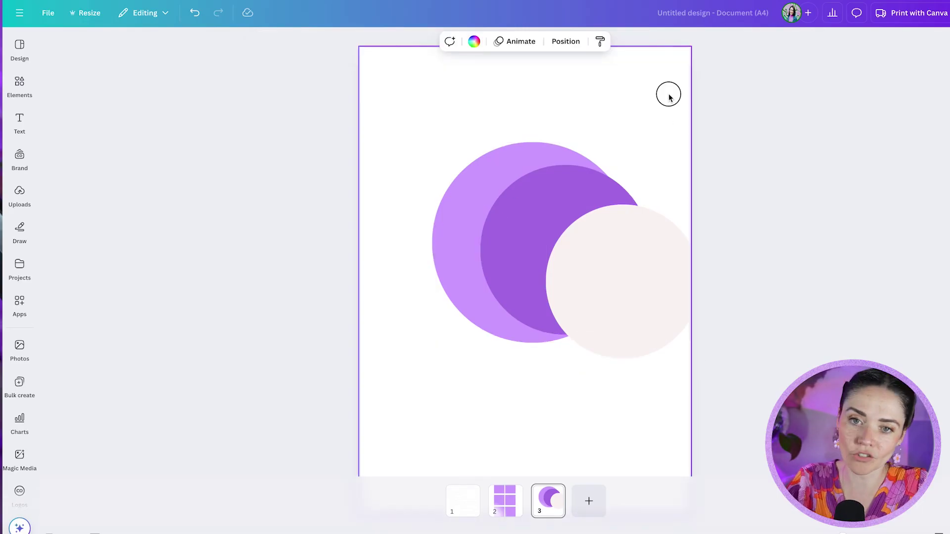
pyautogui.moveTo(667, 93); pyautogui.dragTo(559, 201)
pyautogui.press('Escape')
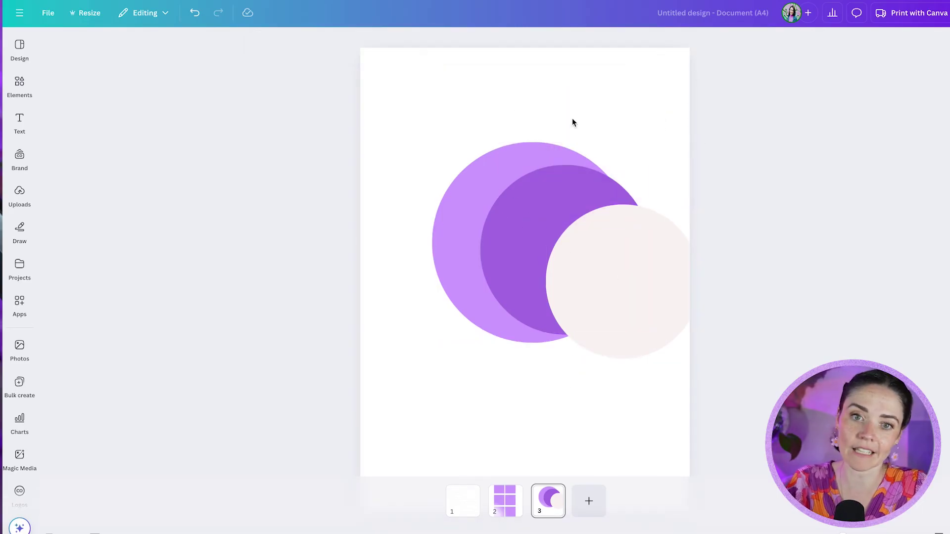
pyautogui.click(485, 159)
pyautogui.keyDown('shift'); pyautogui.click(536, 185); pyautogui.keyUp('shift')
# - Align all three circles by centre and middle, then shift the concentric stack left
pyautogui.keyDown('shift'); pyautogui.click(666, 250); pyautogui.keyUp('shift')
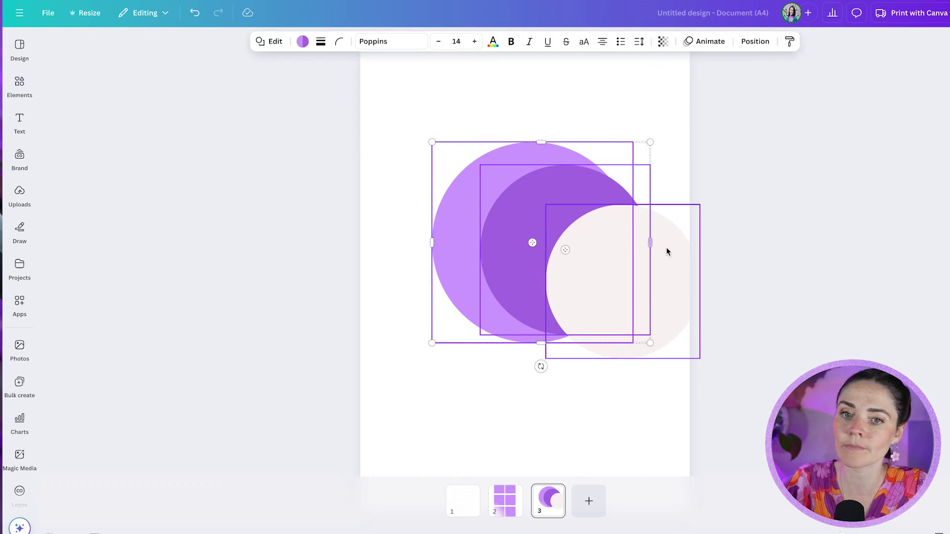
pyautogui.click(755, 41)
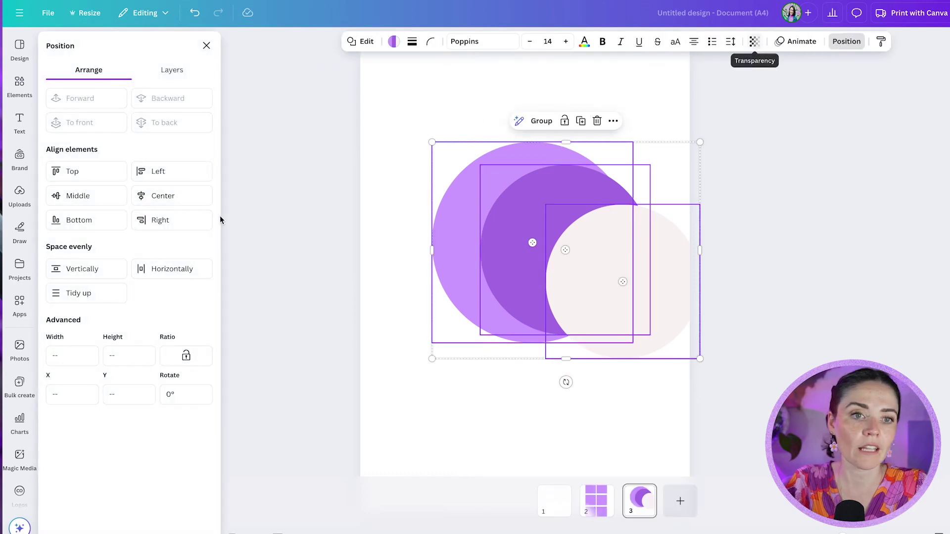
pyautogui.click(171, 194)
pyautogui.click(95, 197)
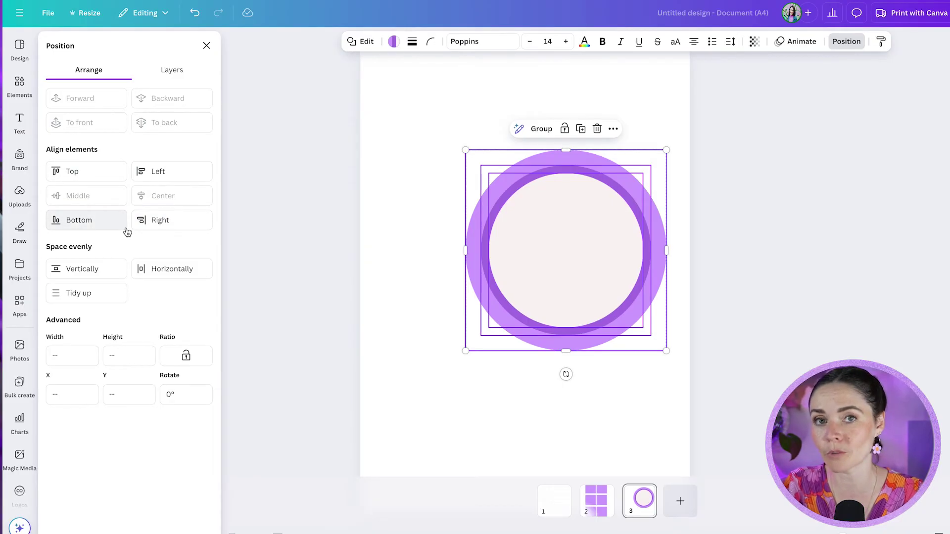
pyautogui.moveTo(548, 218); pyautogui.dragTo(516, 216)
pyautogui.click(733, 198)
pyautogui.click(674, 238)
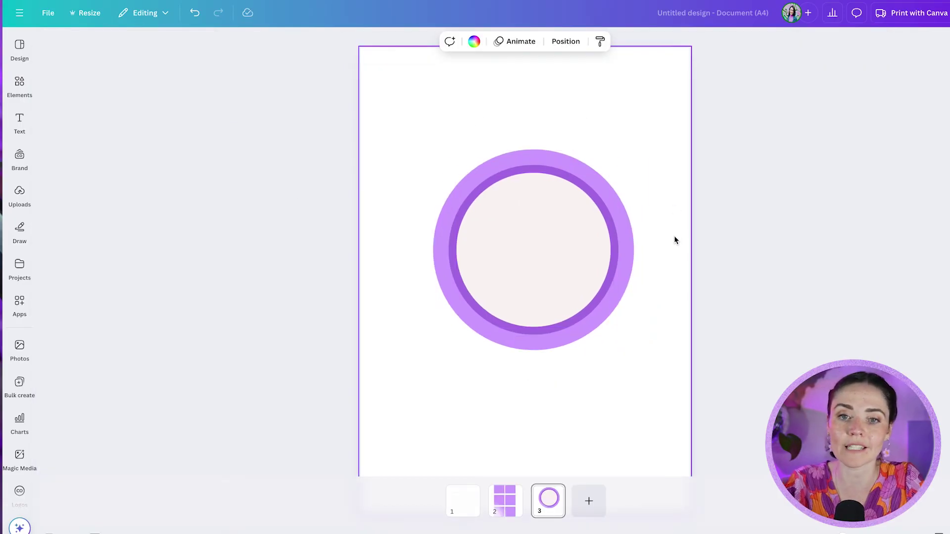
# - Add 'Your paragraph text' boxes above the circles, inside them as a small caption, and below
pyautogui.press('t')
pyautogui.click(667, 233)
pyautogui.moveTo(542, 282); pyautogui.dragTo(503, 127)
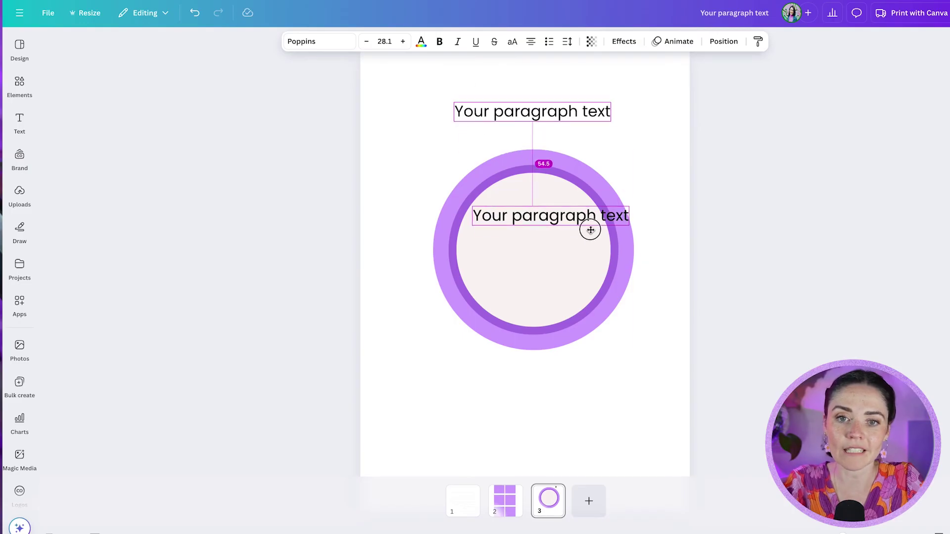
pyautogui.moveTo(590, 230); pyautogui.dragTo(510, 391)
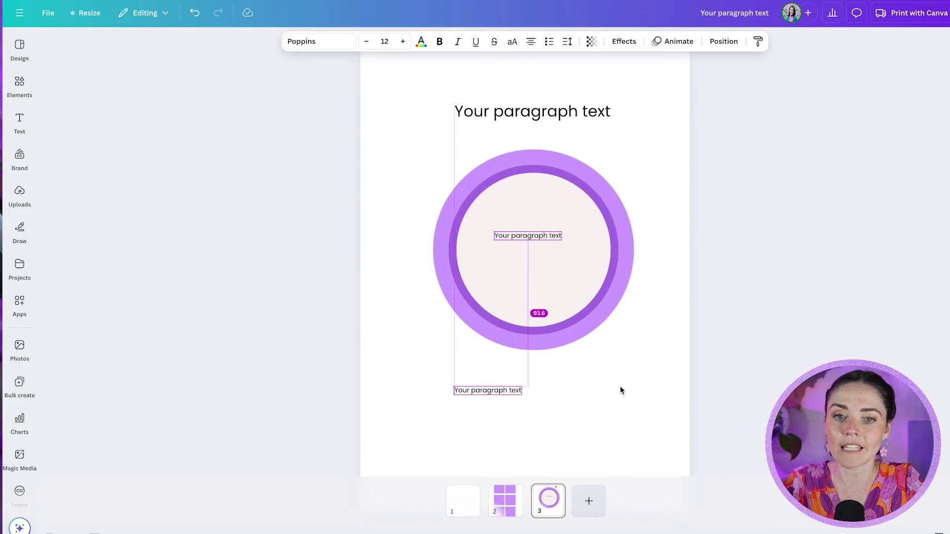
pyautogui.click(626, 382)
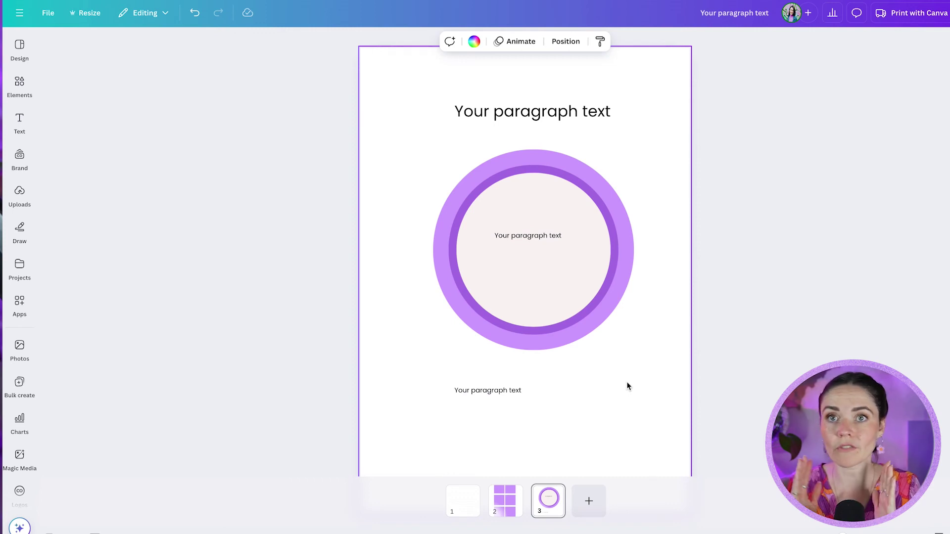
# - Centre the three texts and the circles on each other and on the page's horizontal centre
pyautogui.moveTo(618, 418); pyautogui.dragTo(491, 98)
pyautogui.click(745, 41)
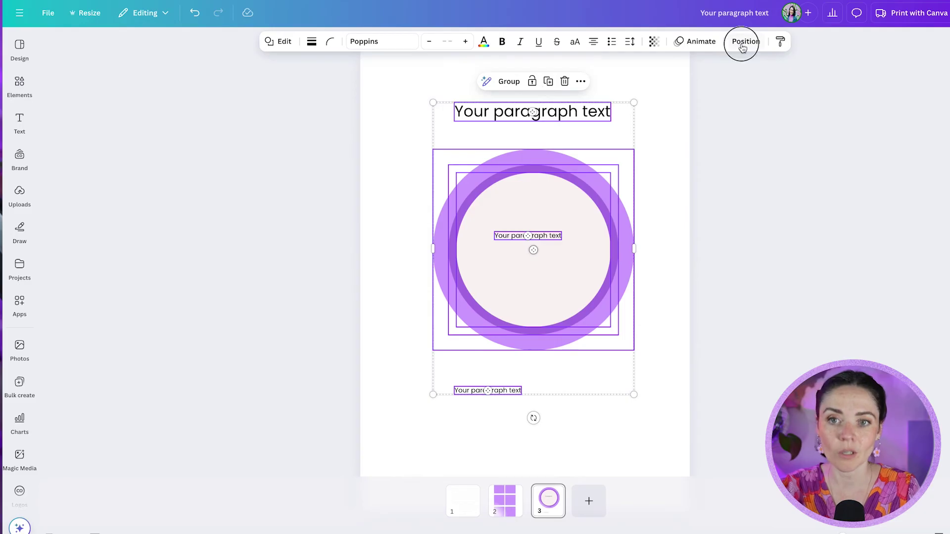
pyautogui.click(157, 205)
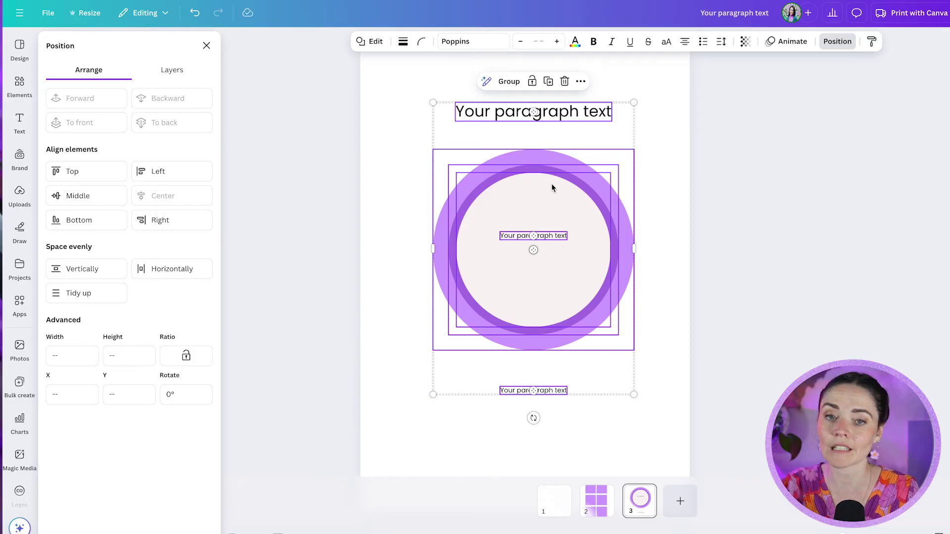
pyautogui.moveTo(551, 186); pyautogui.dragTo(542, 191)
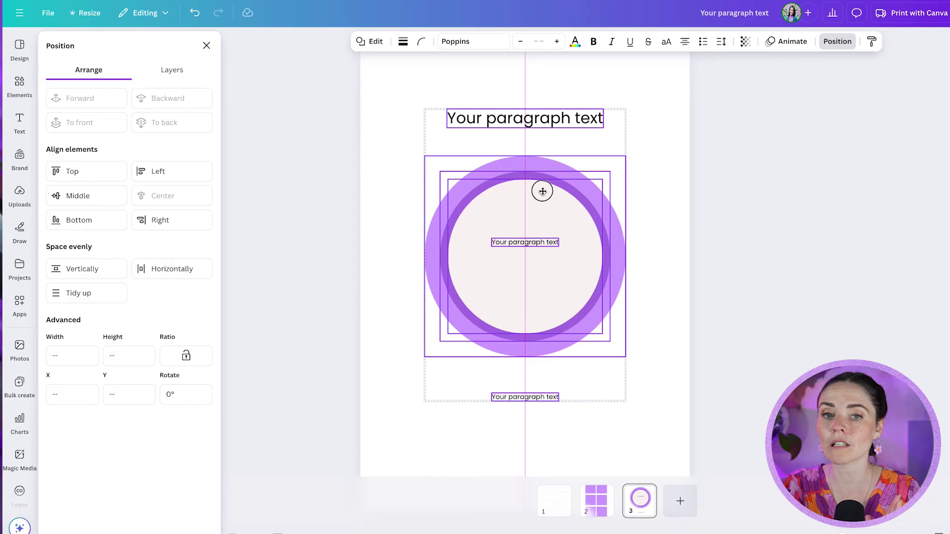
pyautogui.moveTo(542, 190); pyautogui.dragTo(542, 191)
pyautogui.click(682, 202)
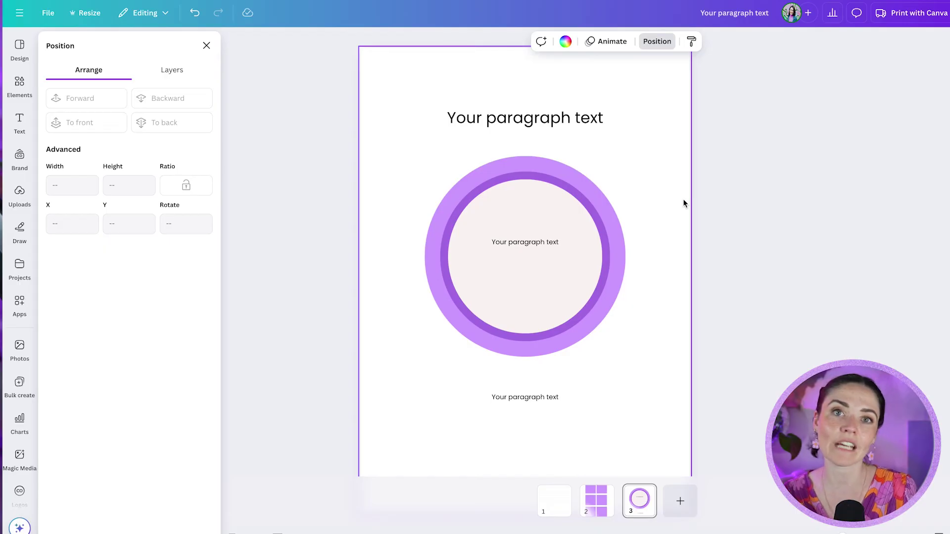
# - Add a fourth page with a heading, lorem ipsum paragraph and 'Click next' line
pyautogui.click(680, 501)
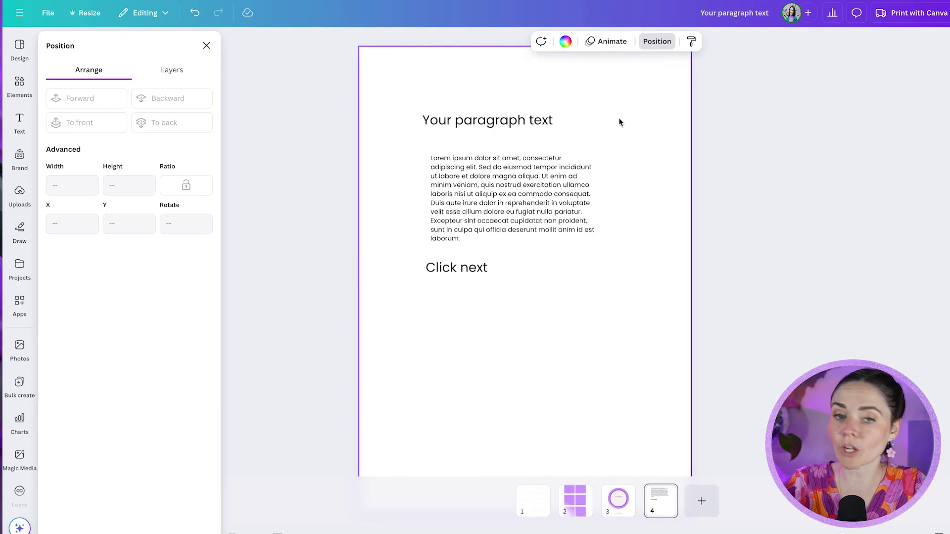
pyautogui.click(487, 121)
pyautogui.click(456, 267)
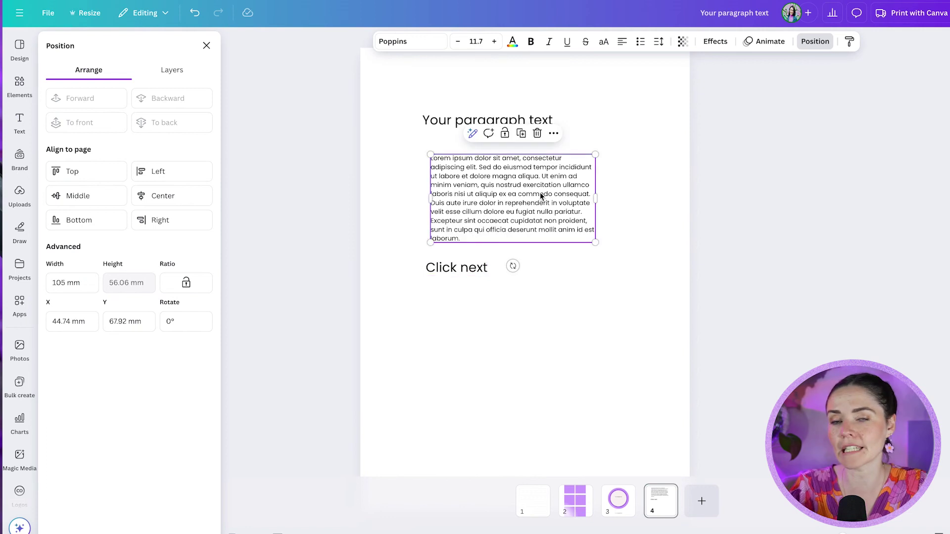
pyautogui.click(659, 291)
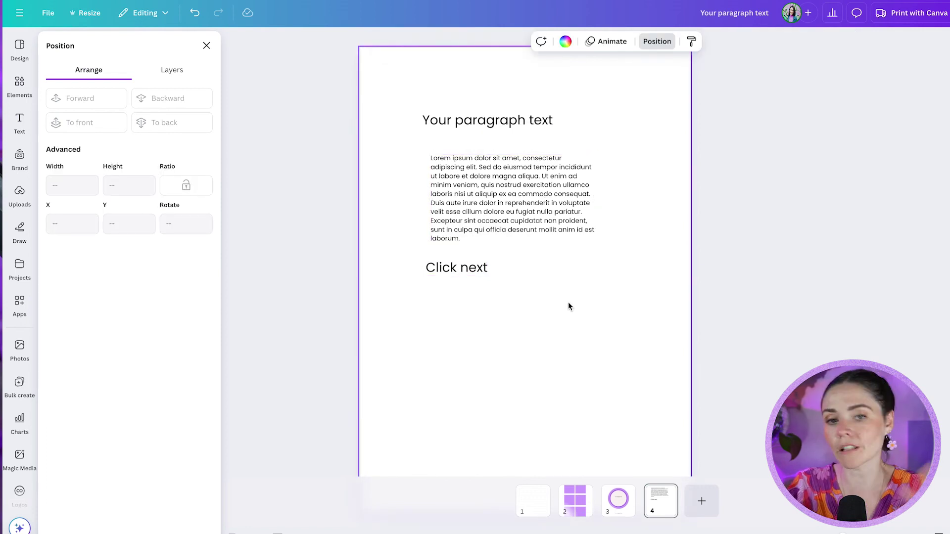
# - Move the lorem ipsum paragraph under the heading and 'Click next' just below it, undoing the last move
pyautogui.moveTo(494, 180); pyautogui.dragTo(490, 163)
pyautogui.scroll(5, 452, 169)
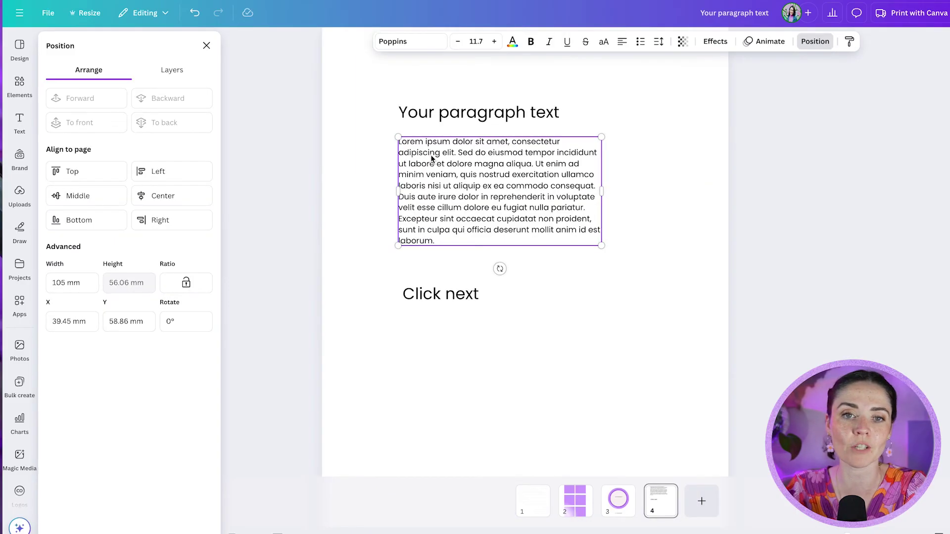
pyautogui.moveTo(460, 196); pyautogui.dragTo(435, 198)
pyautogui.moveTo(439, 400); pyautogui.dragTo(430, 367)
pyautogui.click(592, 415)
pyautogui.scroll(-5, 592, 415)
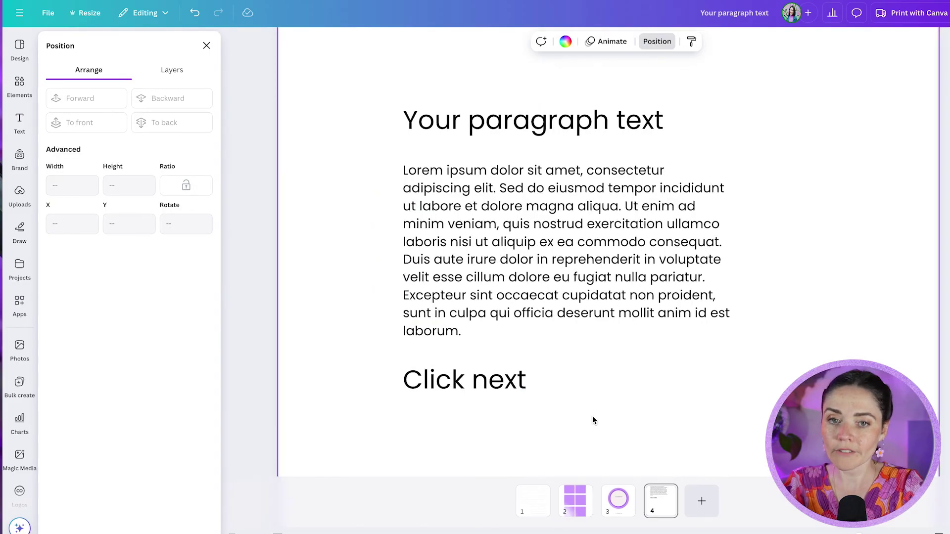
pyautogui.hotkey('ctrl', 'z')
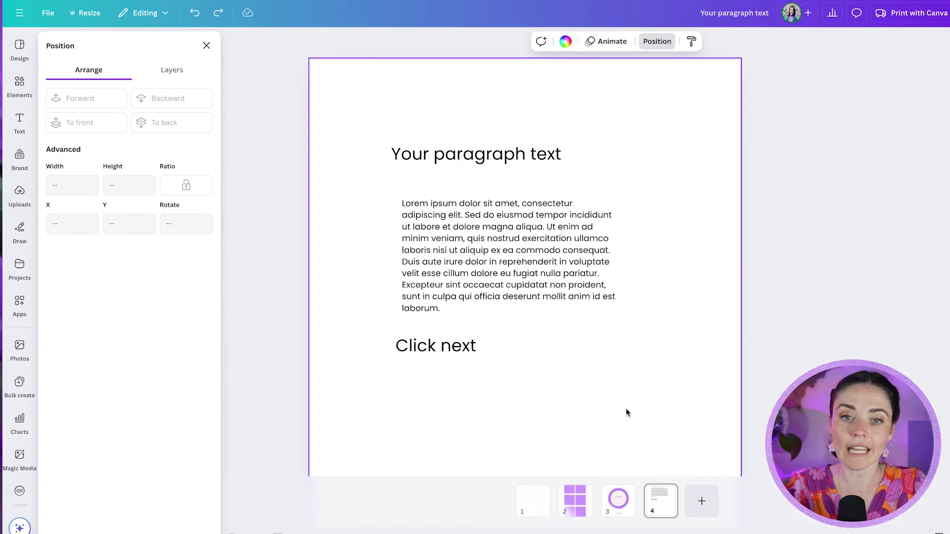
# - Align the heading, paragraph and 'Click next' boxes to the same left edge
pyautogui.moveTo(625, 408); pyautogui.dragTo(388, 141)
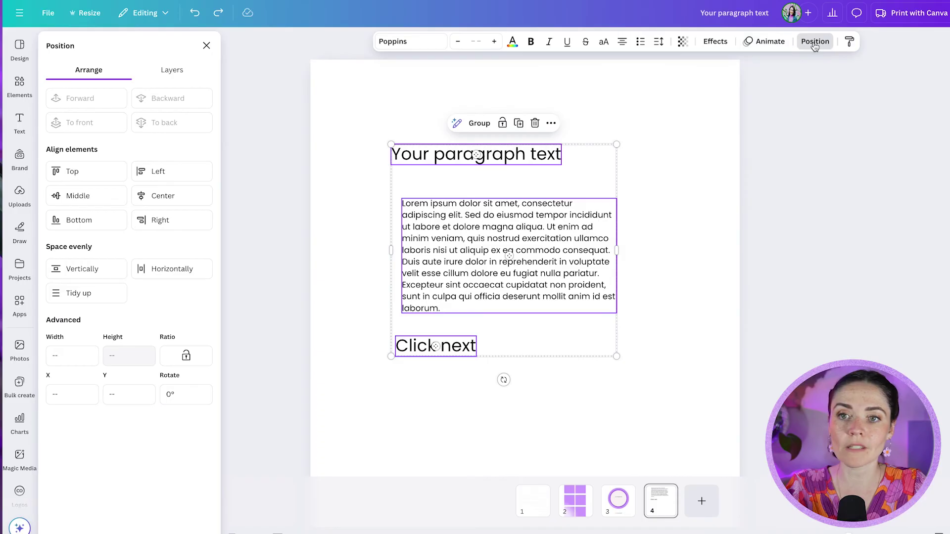
pyautogui.click(148, 173)
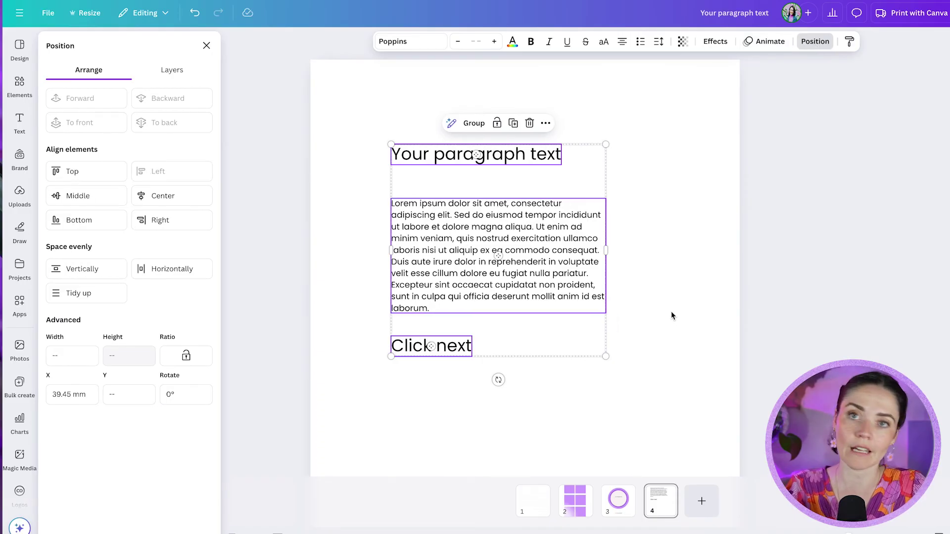
pyautogui.click(652, 300)
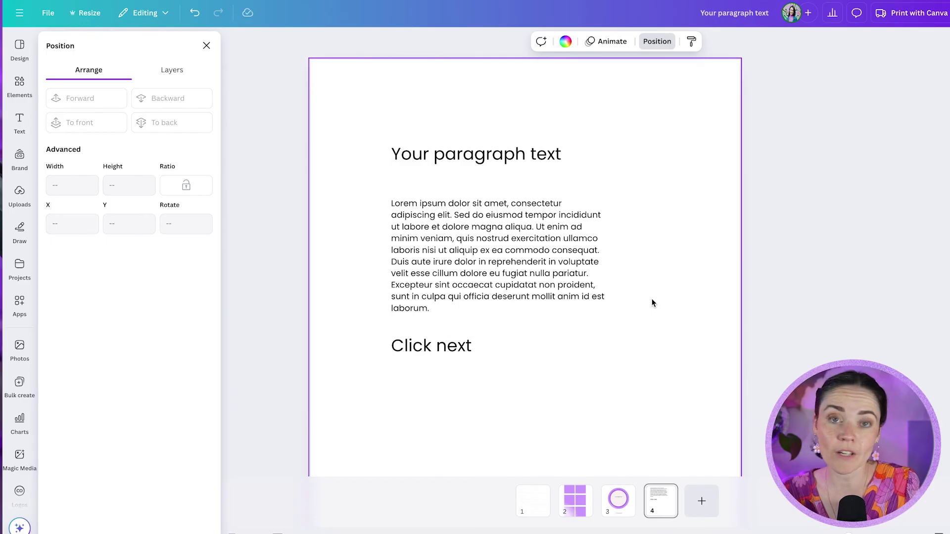